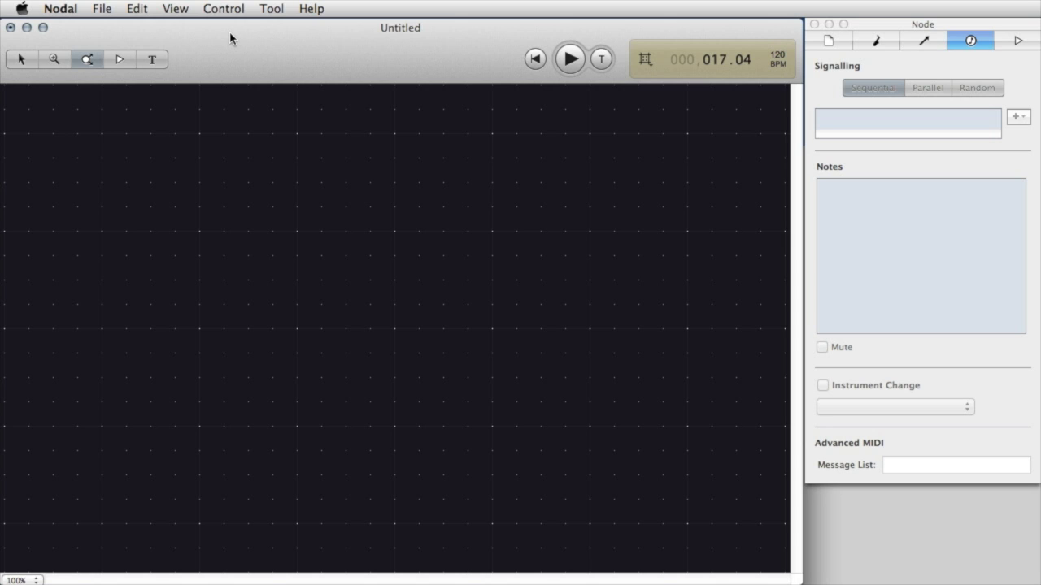
pyautogui.click(174, 9)
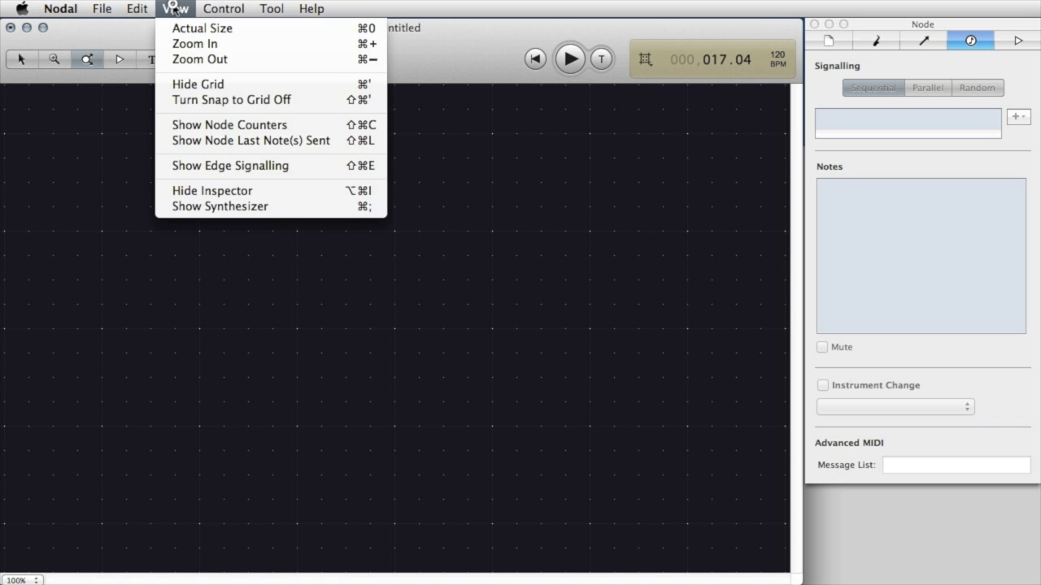
pyautogui.click(258, 207)
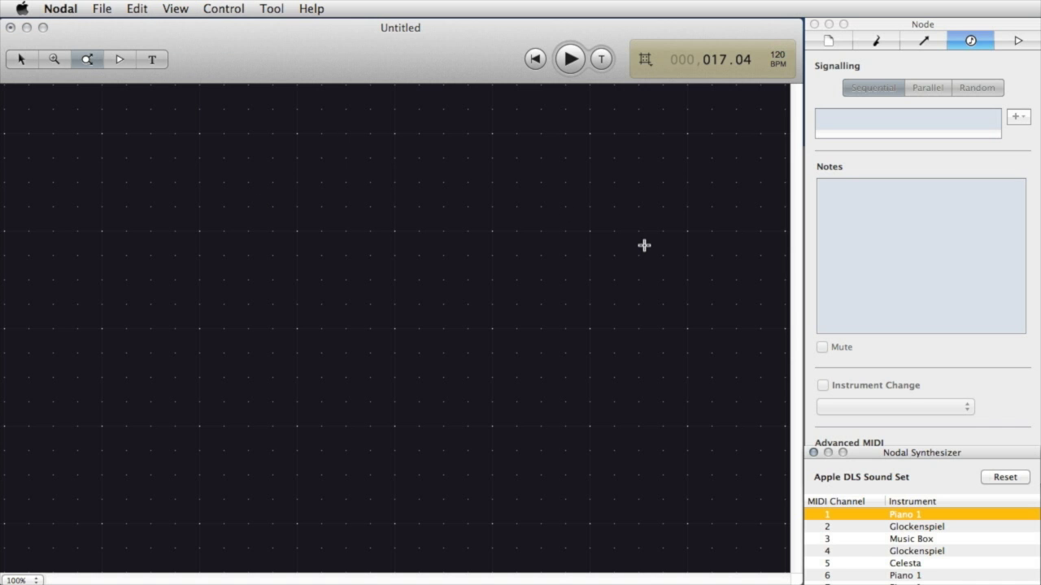
pyautogui.click(815, 453)
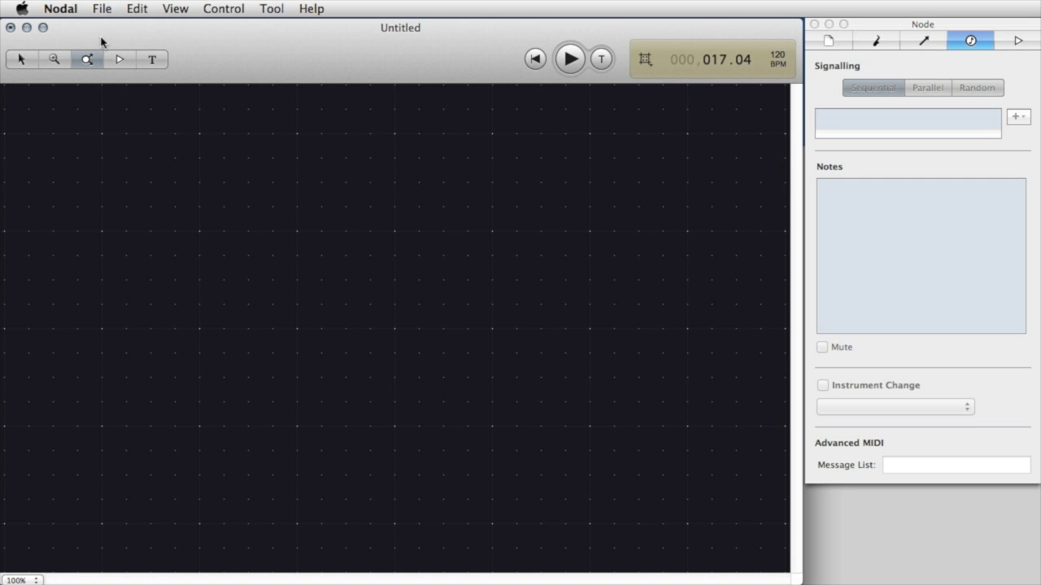
# - Open the Music Box example from File > Open Example
pyautogui.click(101, 10)
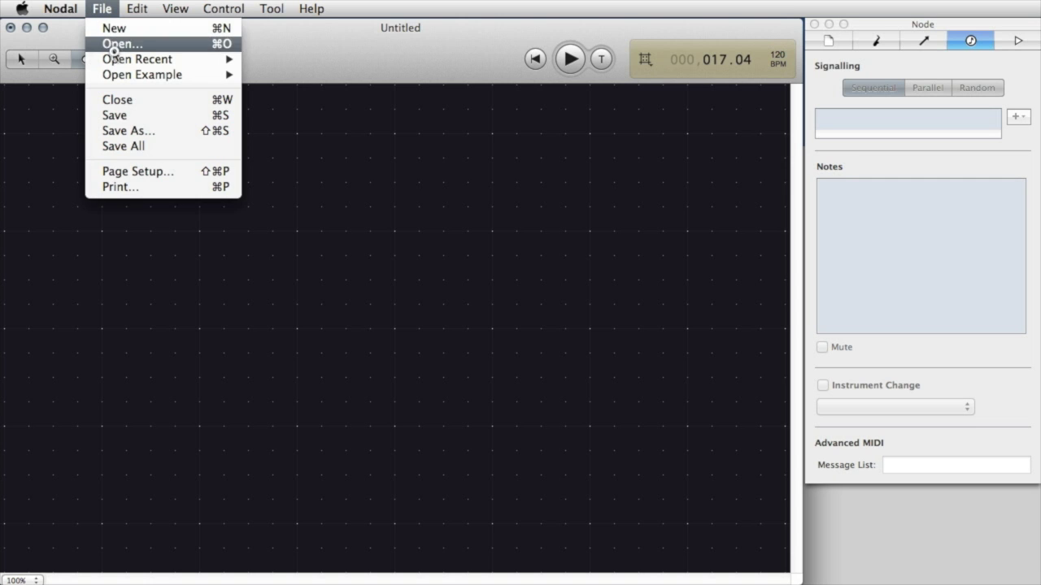
pyautogui.moveTo(120, 76)
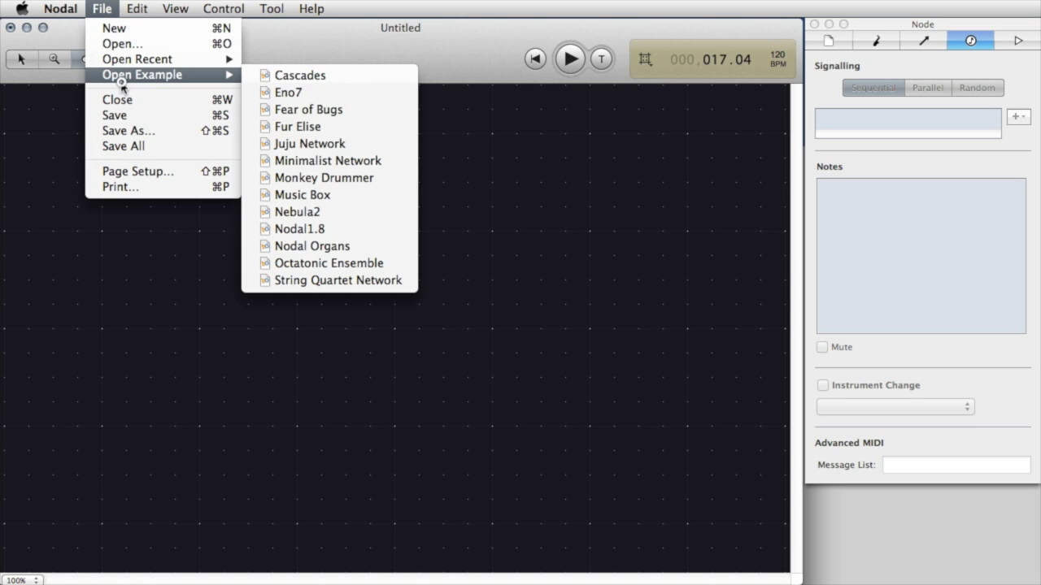
pyautogui.click(317, 197)
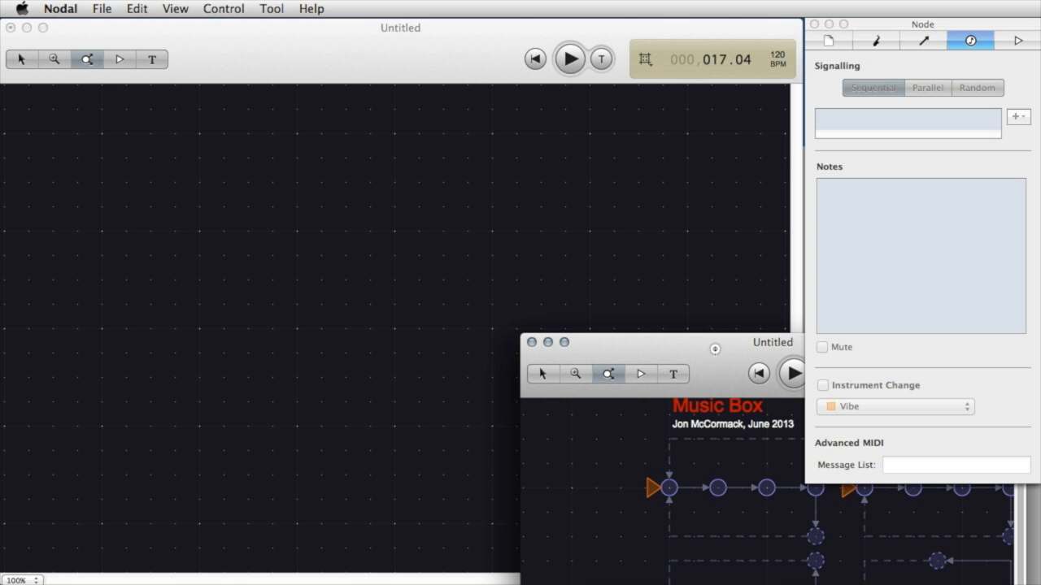
# - Move the Music Box window to the upper left, enlarge it, and play it until 015.01
pyautogui.moveTo(715, 349); pyautogui.dragTo(245, 33)
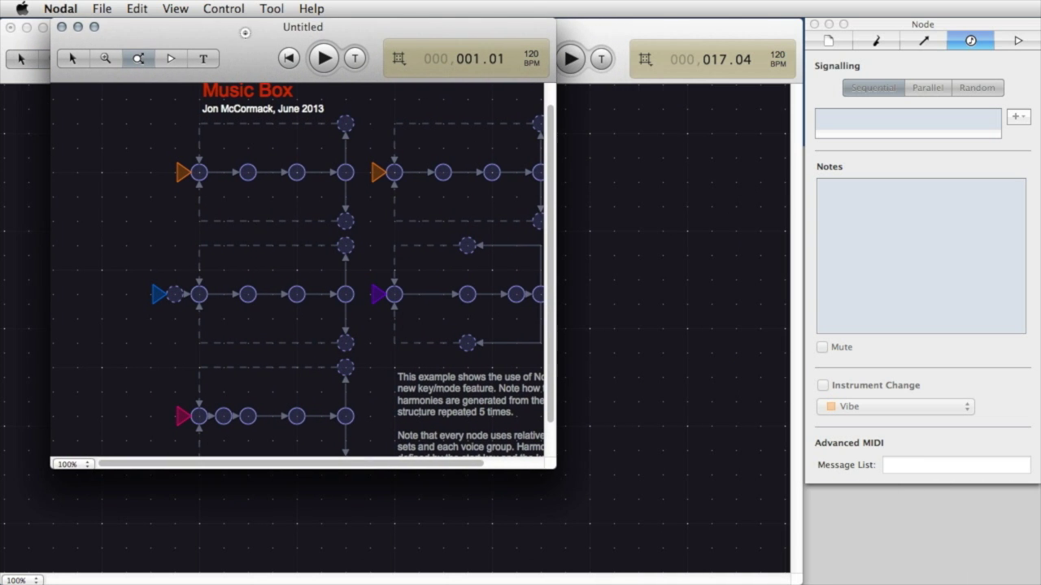
pyautogui.moveTo(551, 461); pyautogui.dragTo(727, 535)
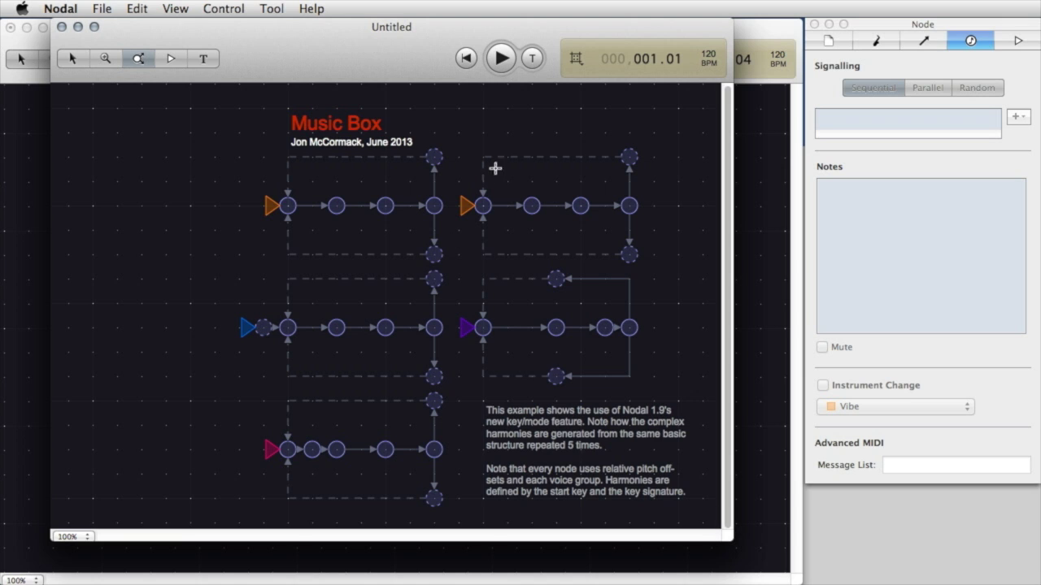
pyautogui.click(501, 59)
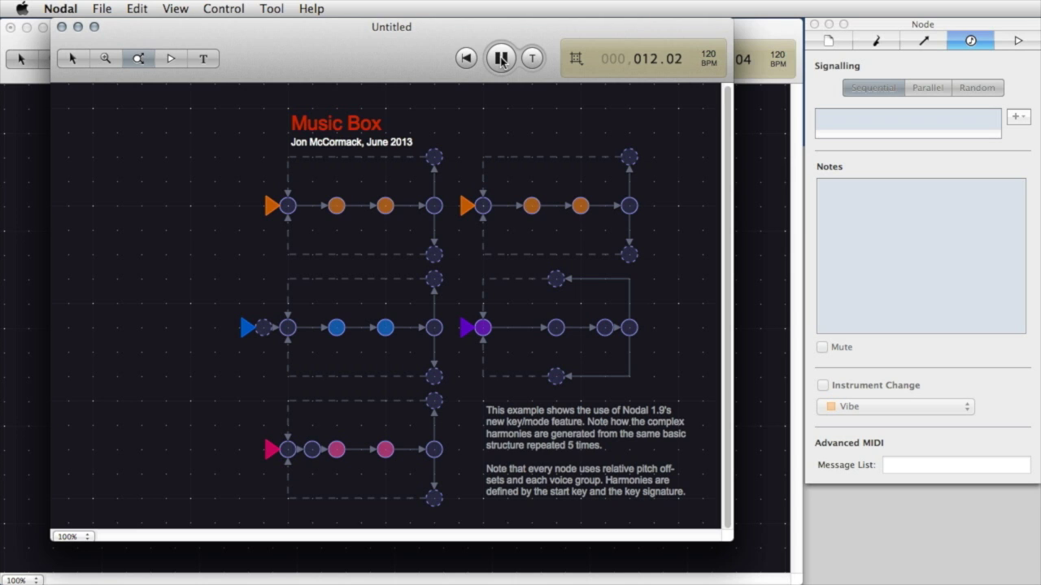
pyautogui.click(501, 59)
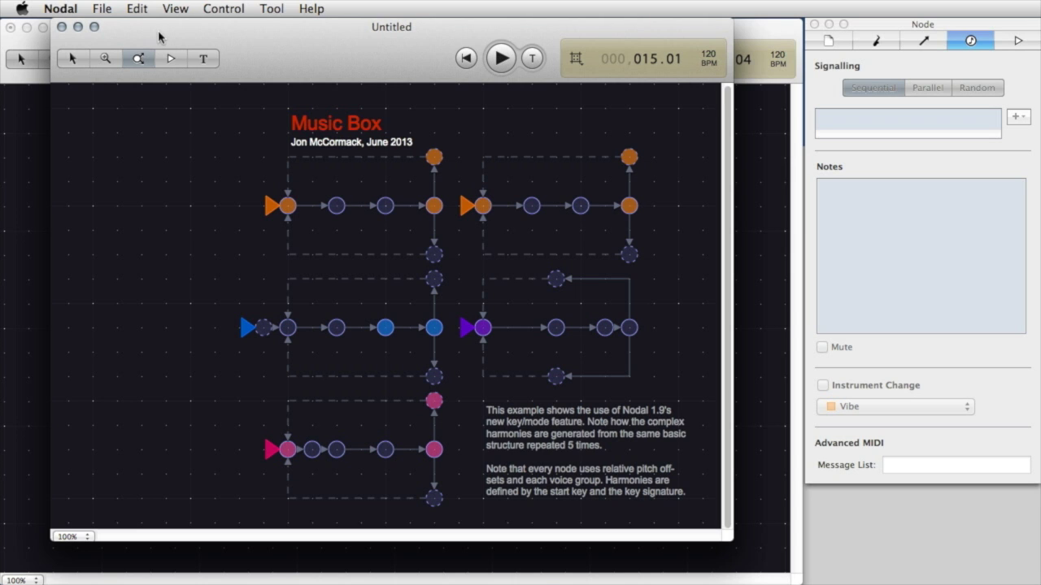
# - Close Music Box and open the Monkey Drummer example
pyautogui.click(62, 28)
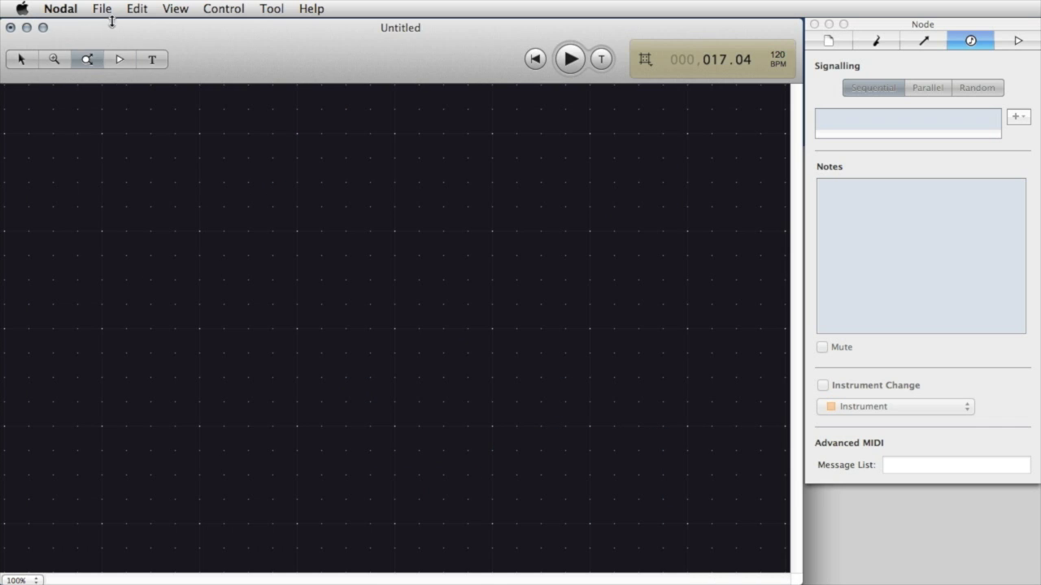
pyautogui.click(102, 9)
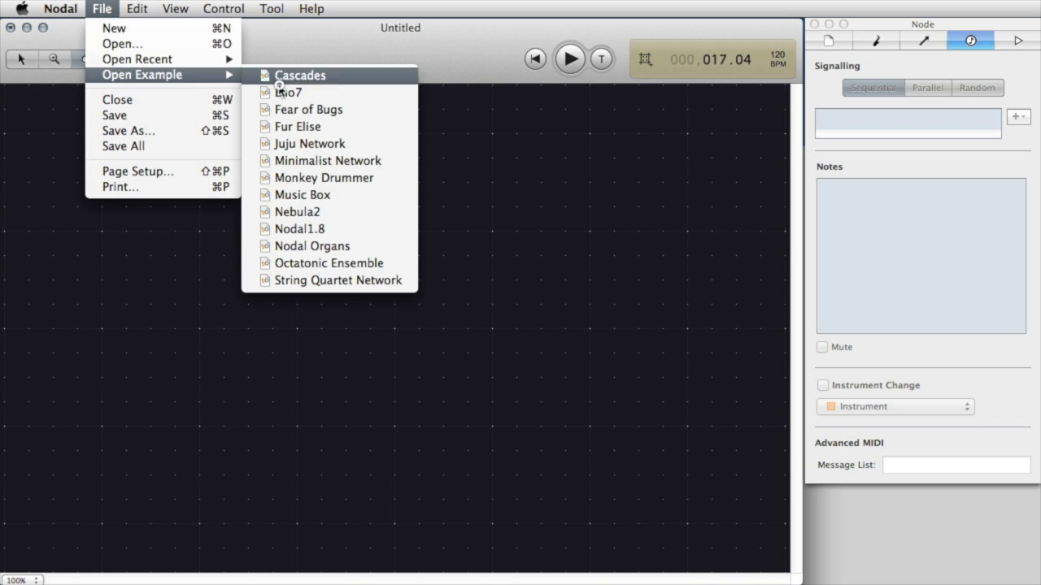
pyautogui.click(324, 178)
# - Play Monkey Drummer while enlarging and repositioning its window, stopping at 191.02
pyautogui.moveTo(726, 361); pyautogui.dragTo(395, 60)
pyautogui.click(462, 72)
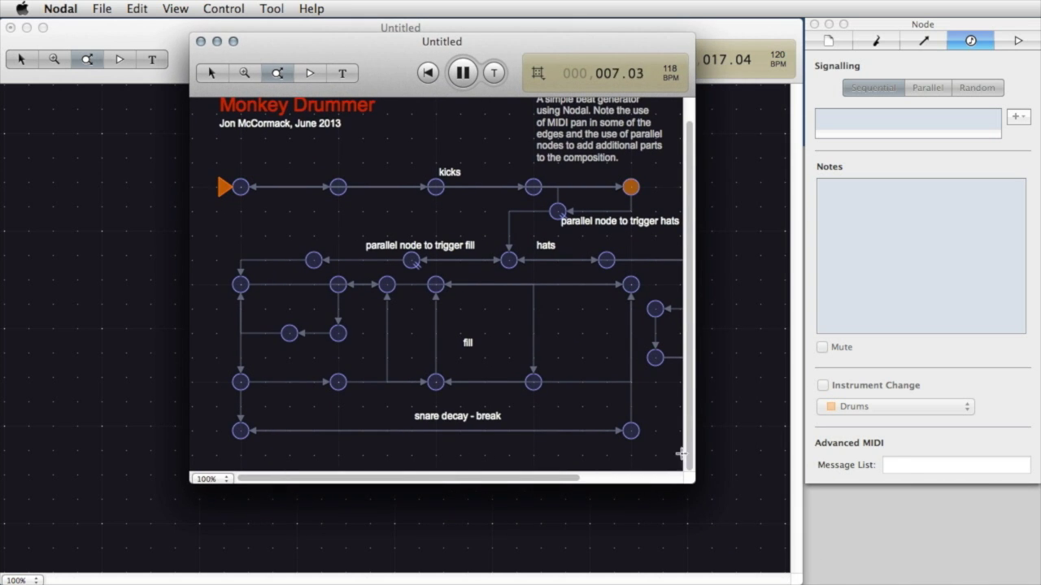
pyautogui.moveTo(690, 480); pyautogui.dragTo(839, 572)
pyautogui.moveTo(480, 75); pyautogui.dragTo(344, 61)
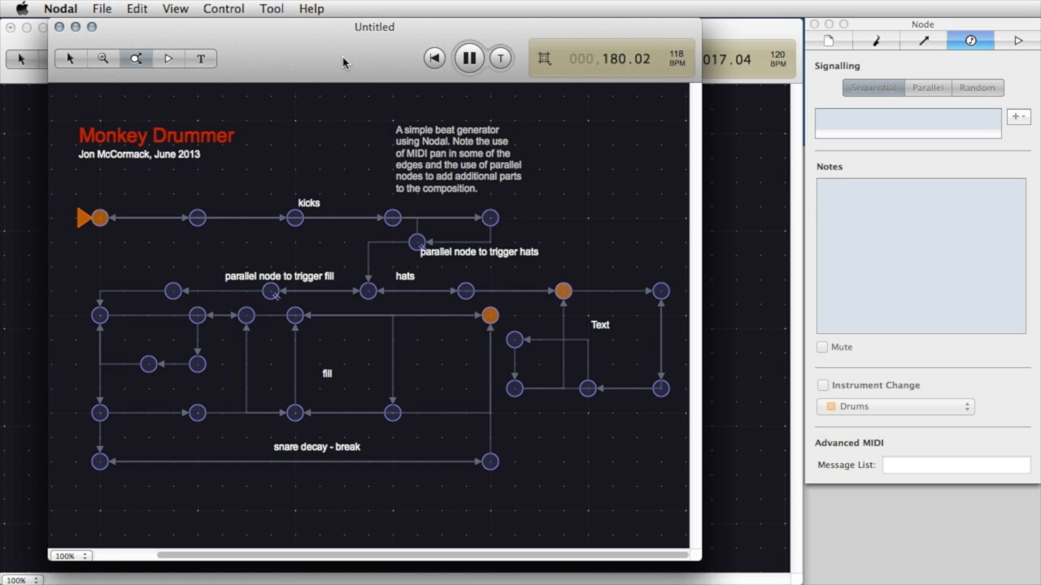
pyautogui.click(468, 57)
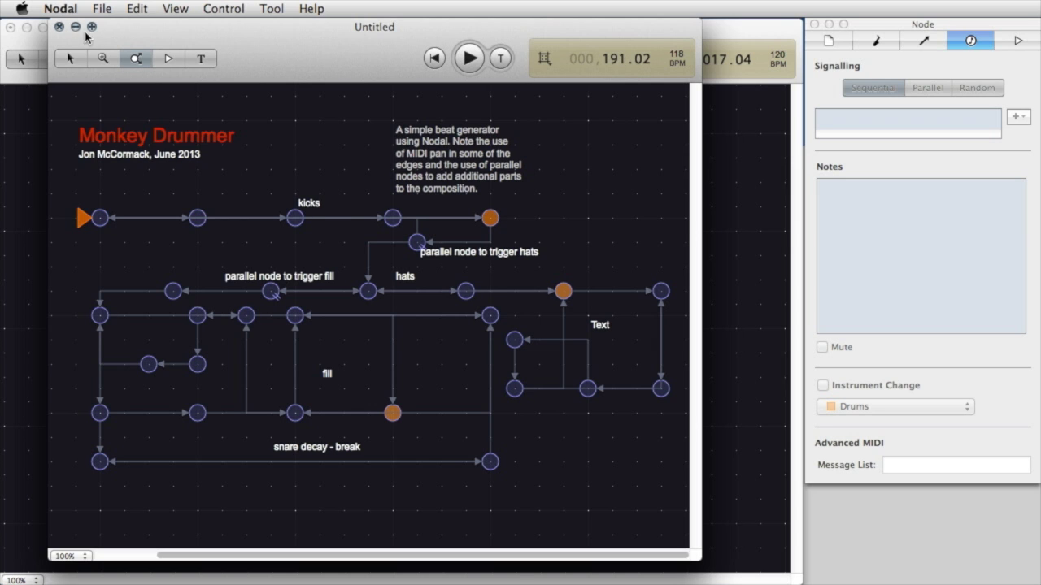
# - Close Monkey Drummer and open the Für Elise example
pyautogui.click(59, 27)
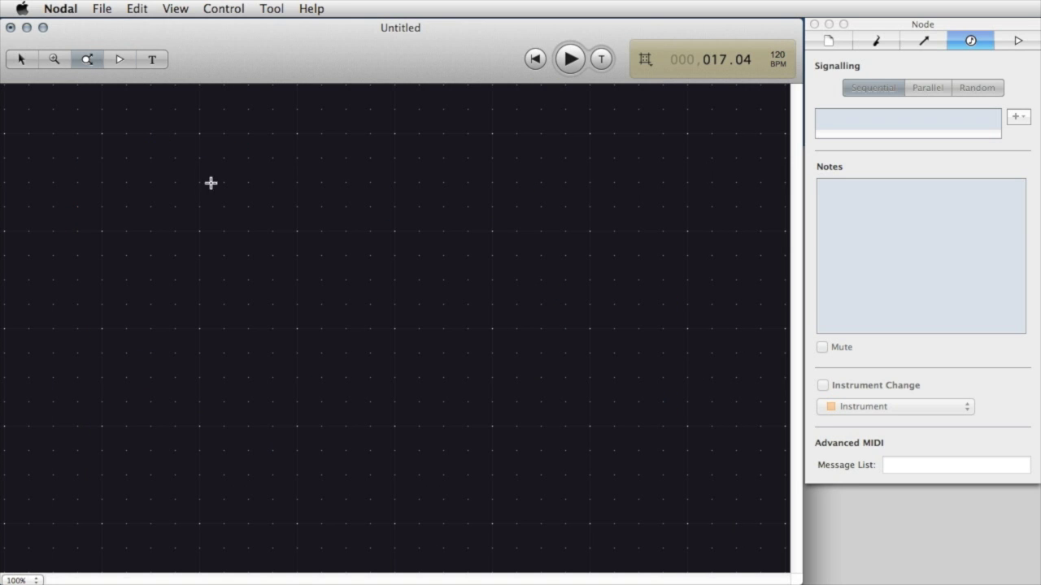
pyautogui.click(101, 8)
pyautogui.moveTo(116, 77)
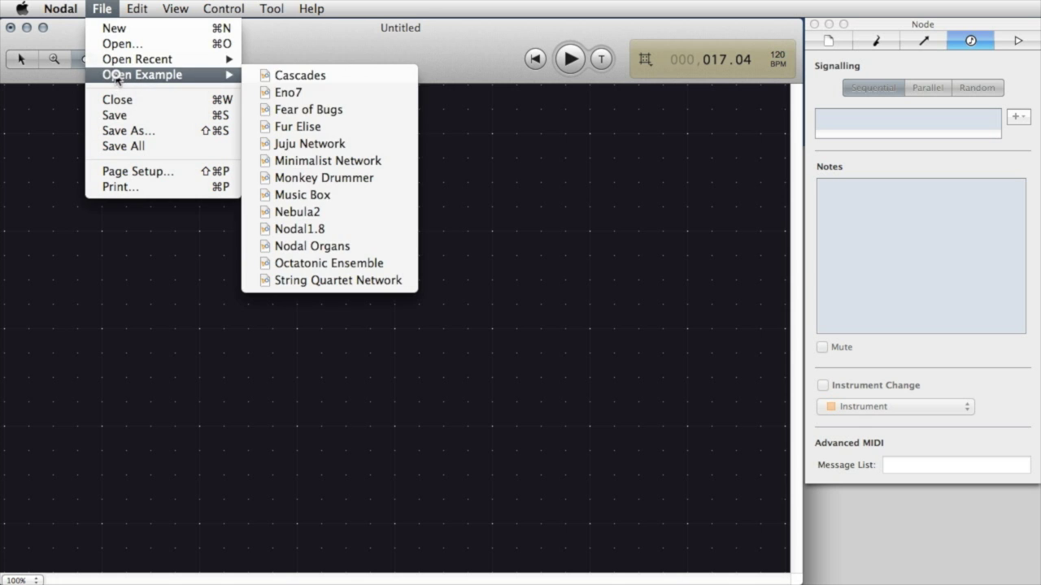
pyautogui.click(303, 127)
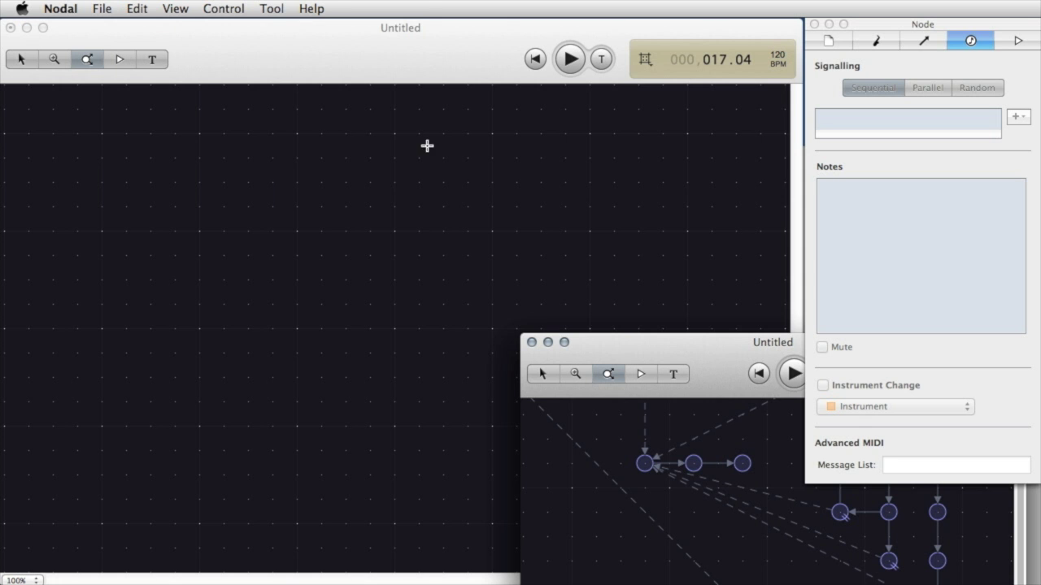
# - Move and enlarge the Für Elise window, then play it, pausing at 027.02
pyautogui.moveTo(717, 373); pyautogui.dragTo(216, 58)
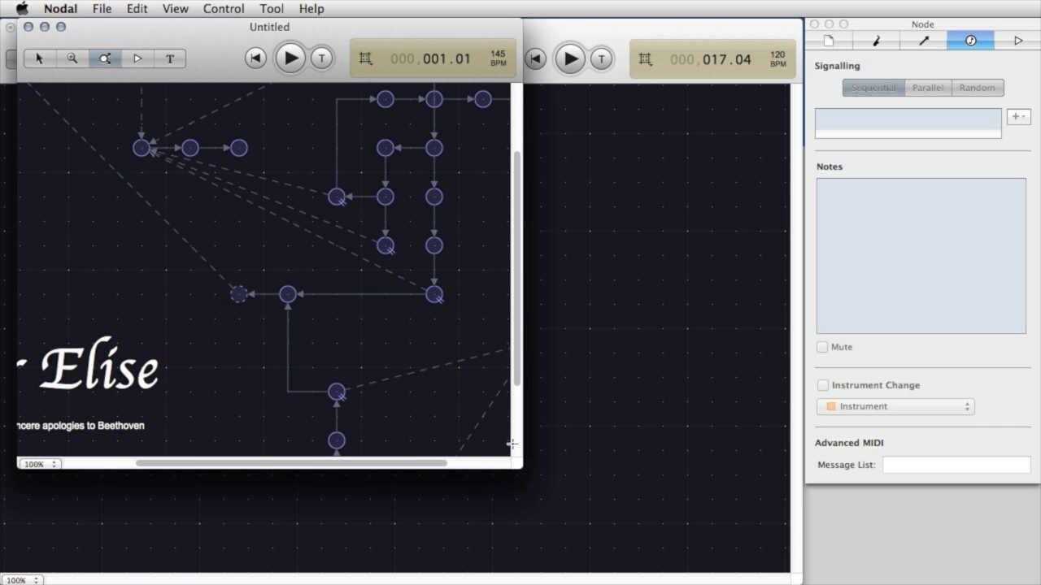
pyautogui.moveTo(514, 466); pyautogui.dragTo(747, 582)
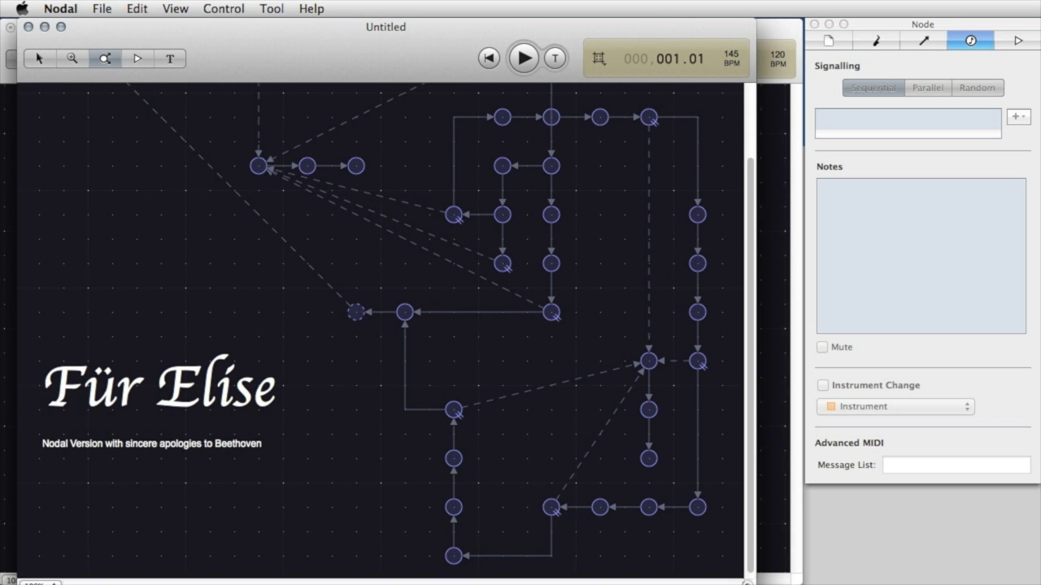
pyautogui.scroll(3, 534, 92)
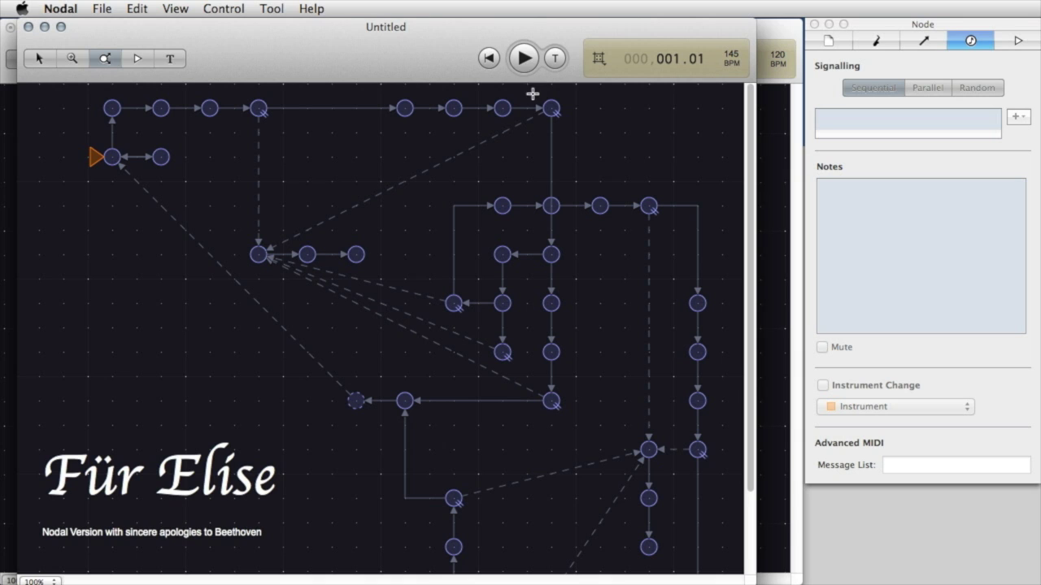
pyautogui.click(524, 57)
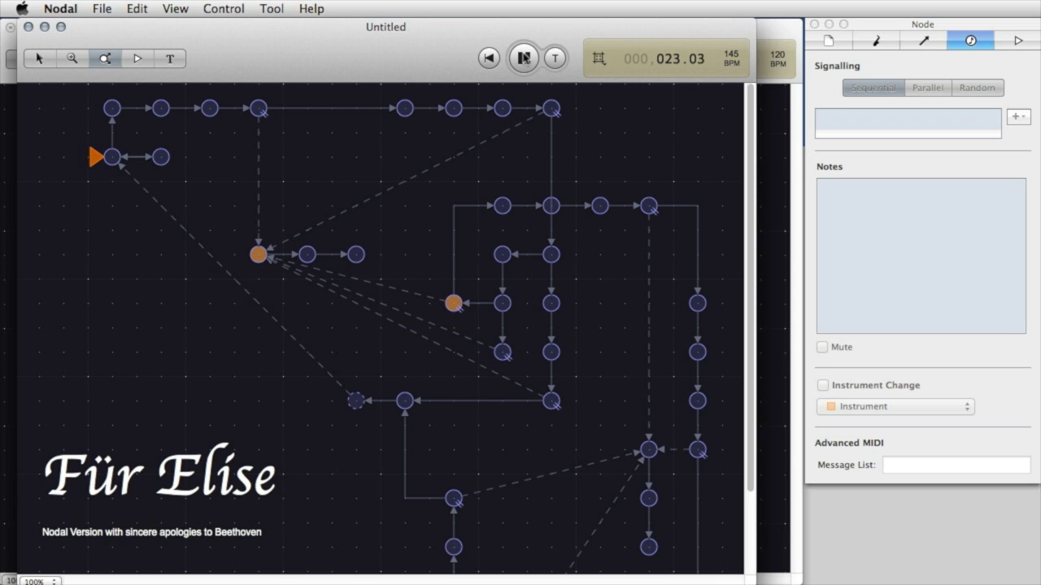
pyautogui.click(524, 57)
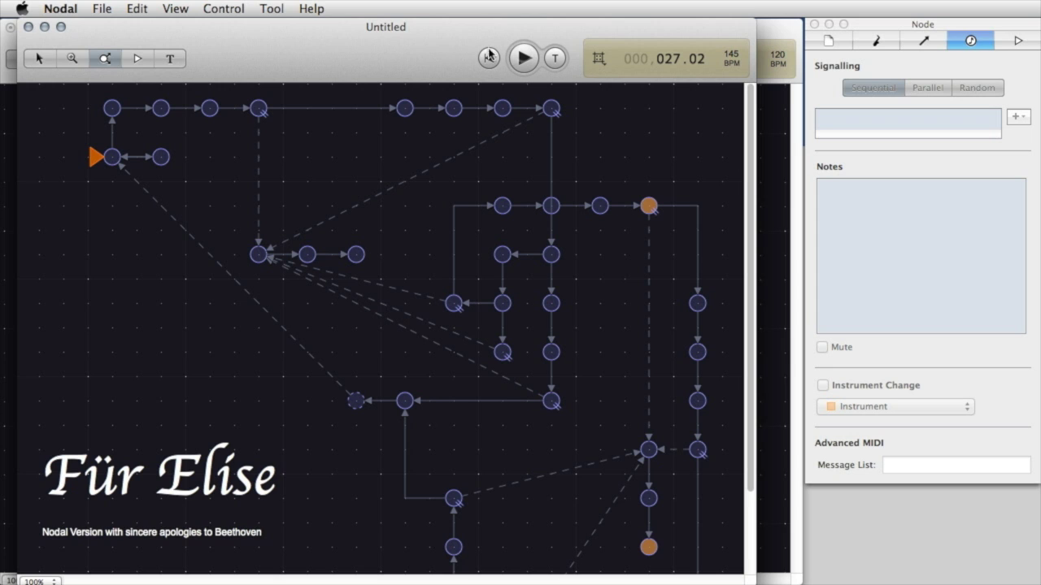
# - Close Für Elise and select the Create Node & Edge tool (⌘3), checking it in the Tool menu
pyautogui.click(26, 26)
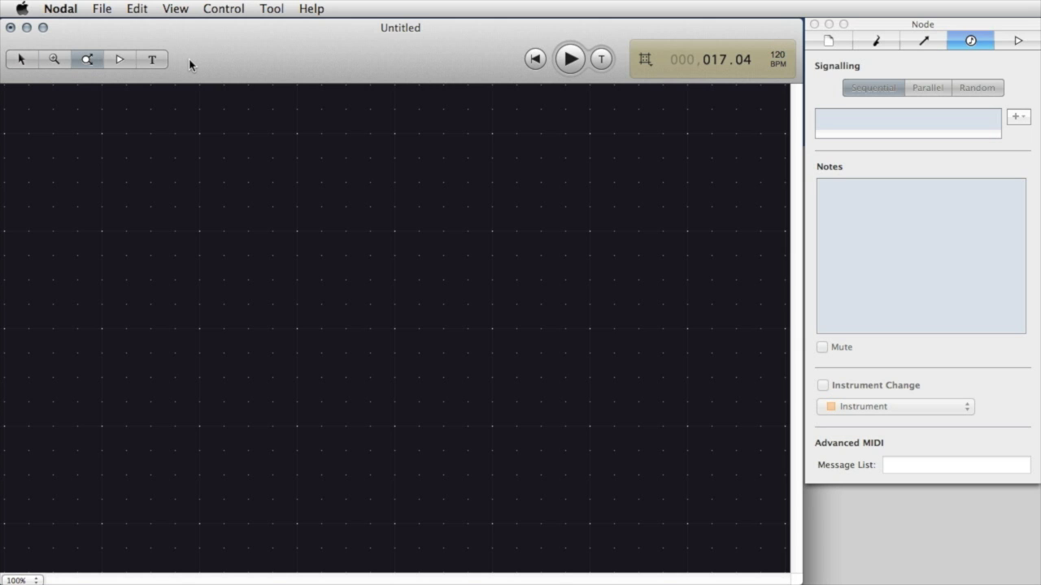
pyautogui.click(85, 63)
pyautogui.press('super+3')
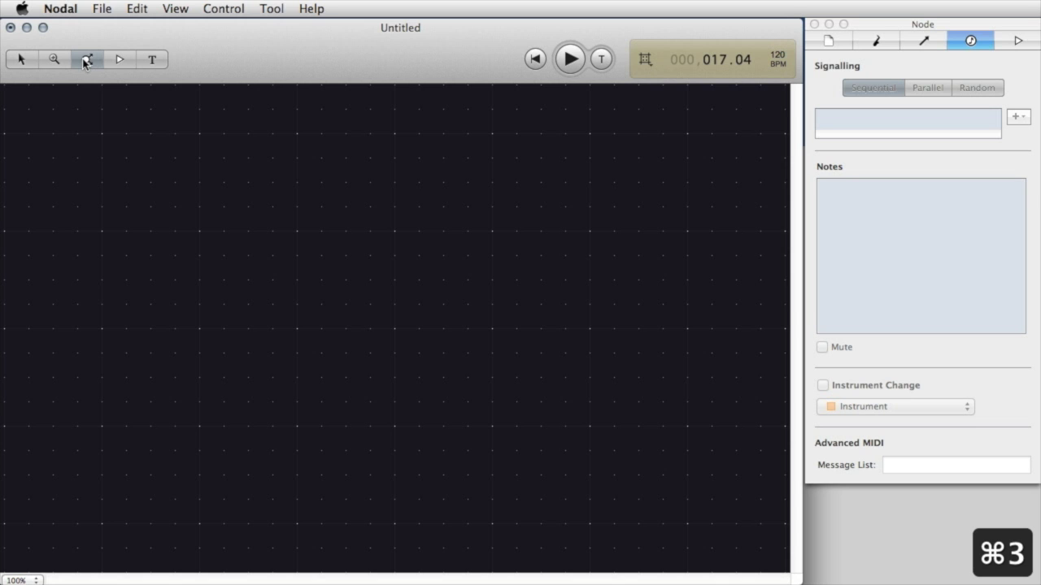
pyautogui.click(267, 6)
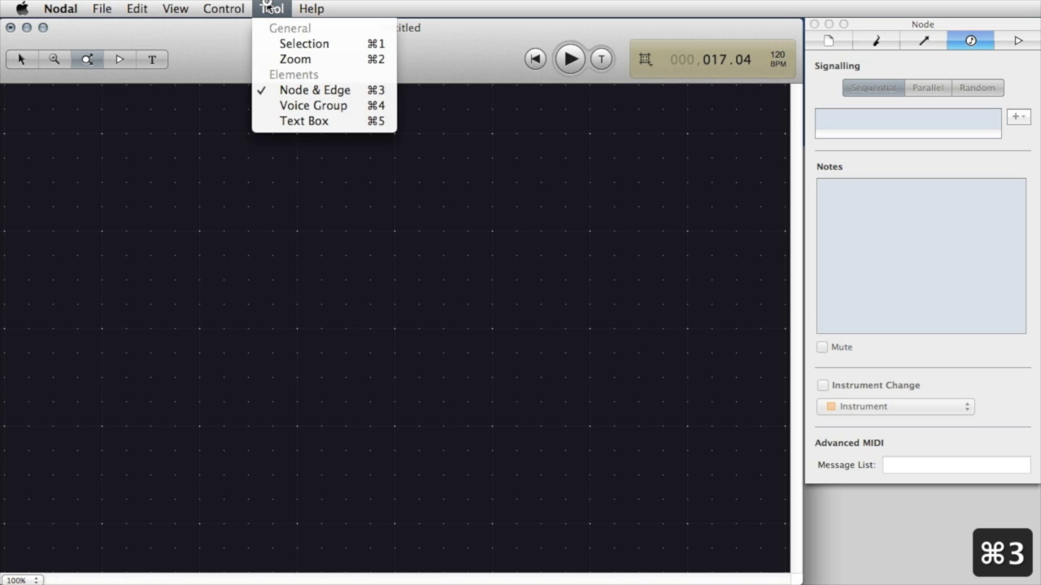
pyautogui.click(367, 166)
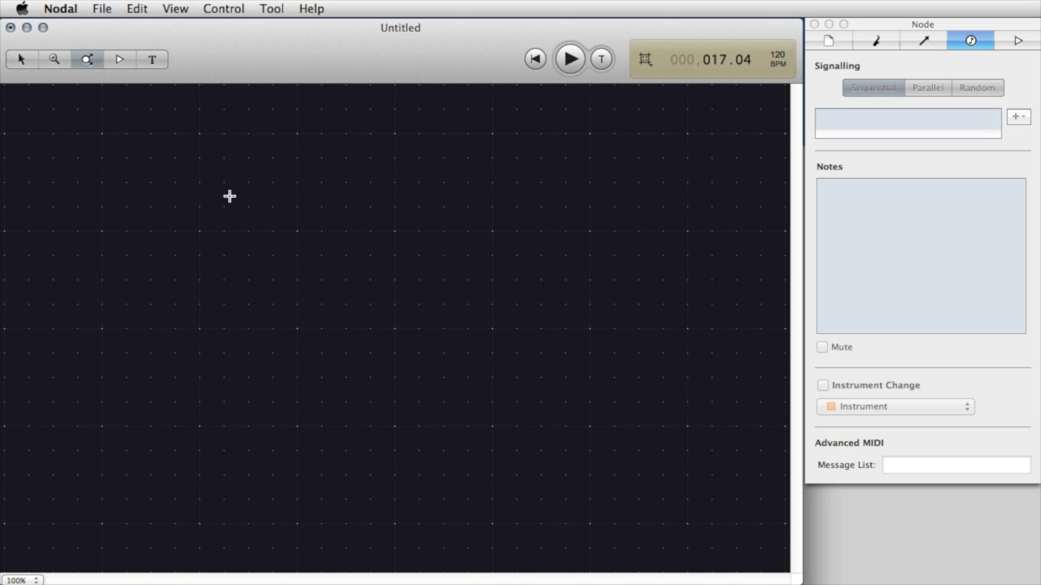
# - Place a first node and drag out connected nodes to form a closed four-node loop
pyautogui.click(297, 231)
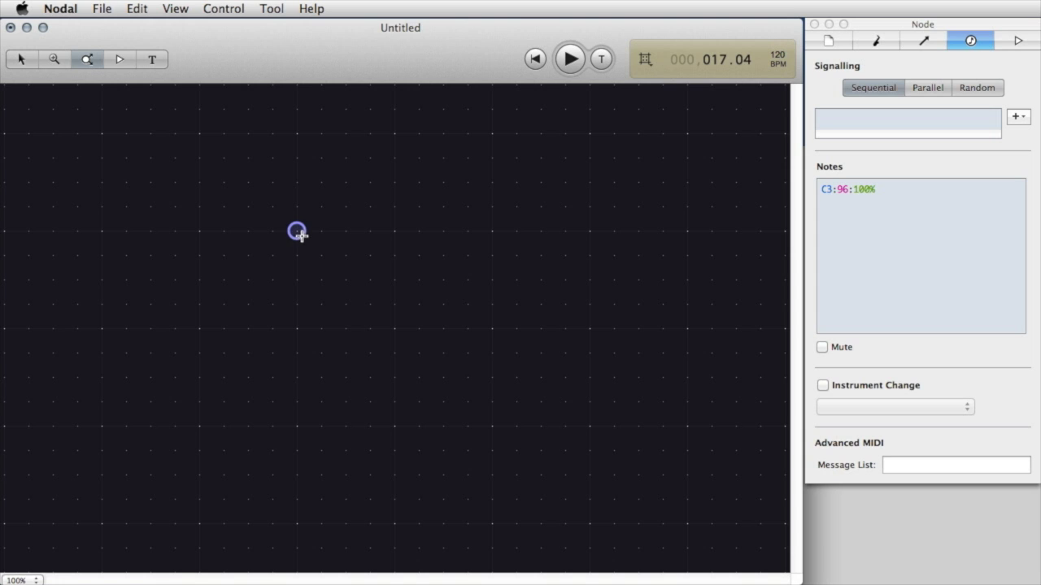
pyautogui.moveTo(297, 230)
pyautogui.mouseDown()
pyautogui.moveTo(392, 230)
pyautogui.moveTo(369, 160)
pyautogui.moveTo(464, 189)
pyautogui.moveTo(431, 282)
pyautogui.moveTo(388, 263)
pyautogui.moveTo(399, 174)
pyautogui.moveTo(492, 218)
pyautogui.moveTo(402, 277)
pyautogui.moveTo(379, 262)
pyautogui.moveTo(400, 256)
pyautogui.moveTo(395, 233)
pyautogui.moveTo(397, 281)
pyautogui.moveTo(373, 278)
pyautogui.moveTo(347, 330)
pyautogui.moveTo(288, 282)
pyautogui.moveTo(294, 231)
pyautogui.mouseUp()
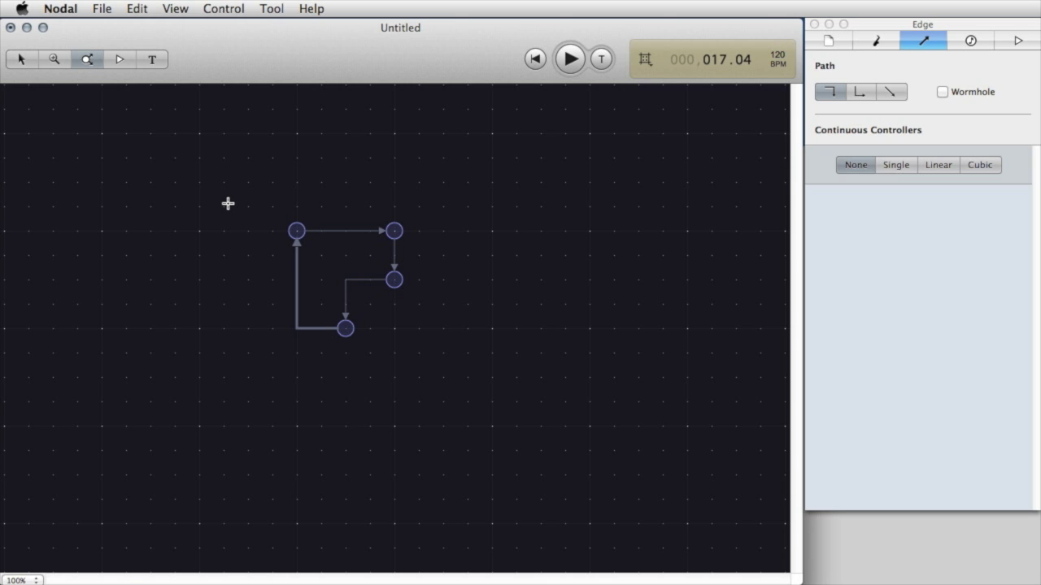
# - Add a voice-group trigger (C3, velocity 96, duration 1.0) feeding the top-left node
pyautogui.click(118, 61)
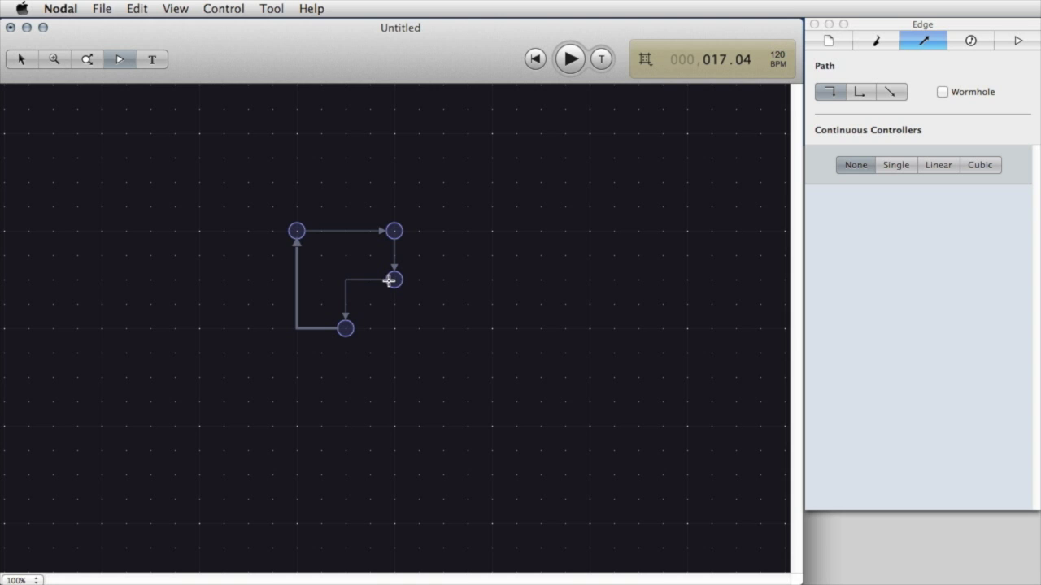
pyautogui.click(297, 230)
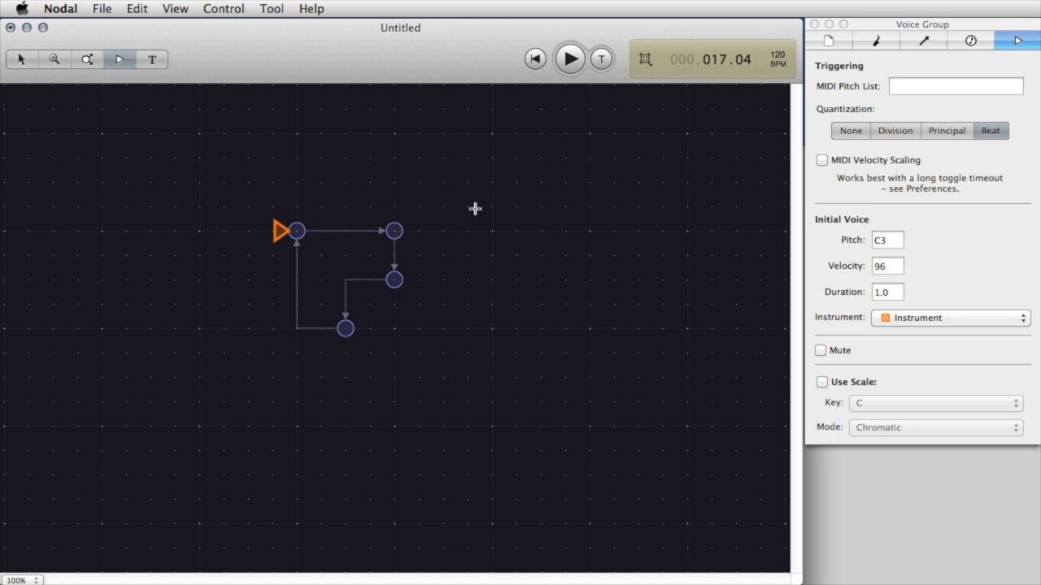
# - Start playback of the four-node loop at 120 BPM
pyautogui.click(569, 60)
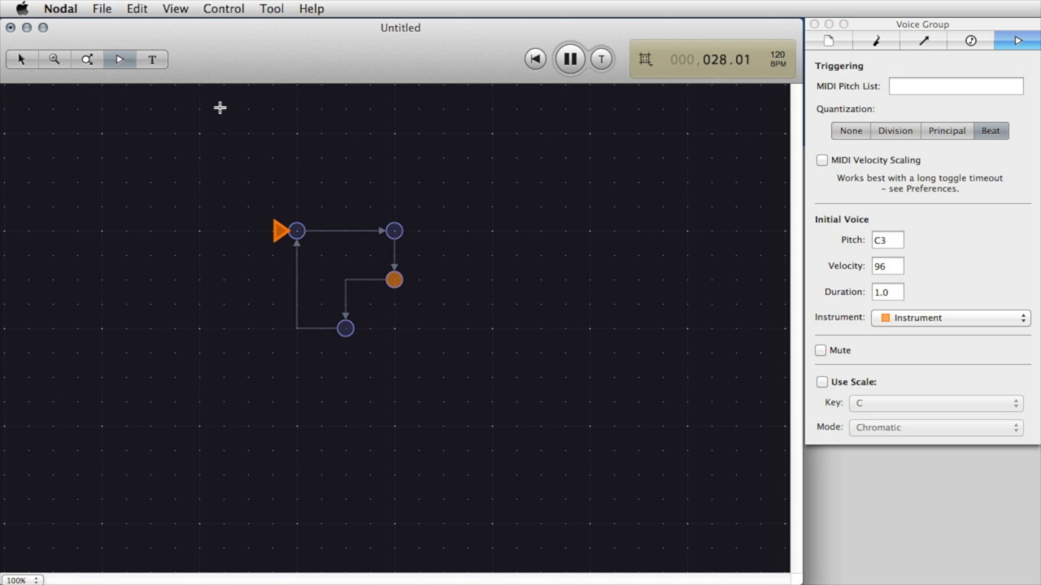
pyautogui.click(20, 65)
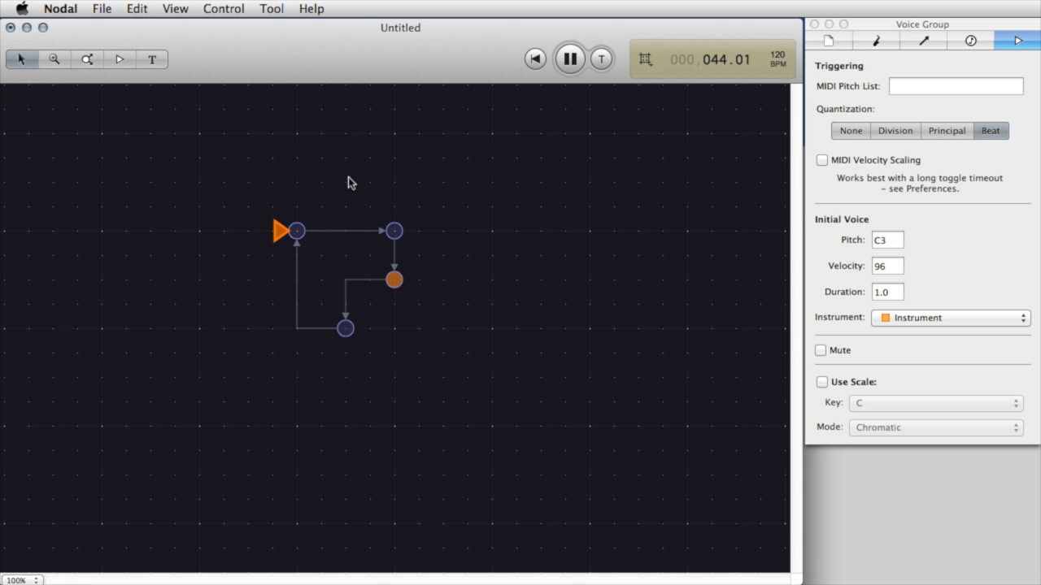
pyautogui.moveTo(395, 229); pyautogui.dragTo(453, 193)
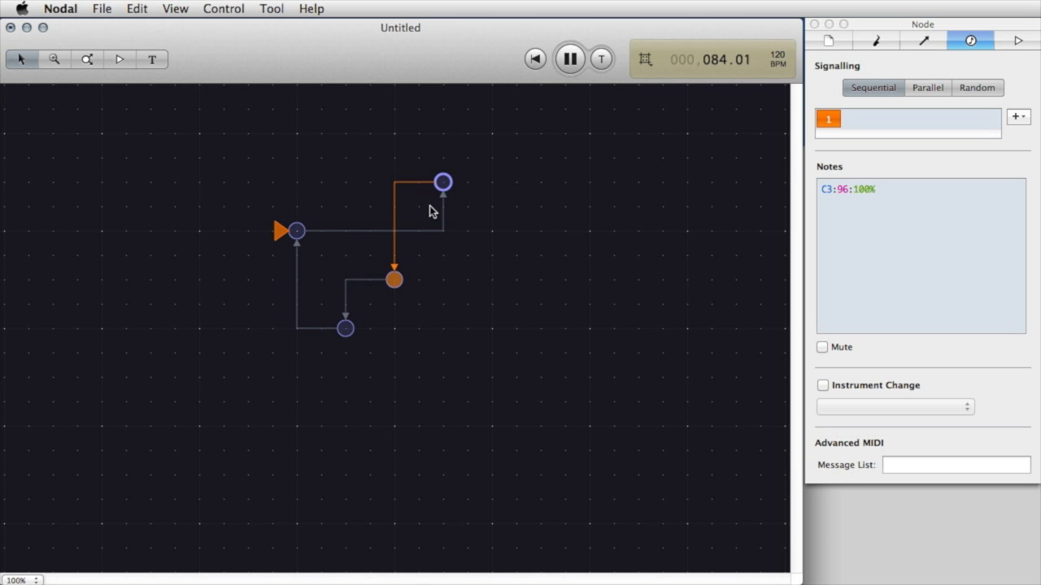
pyautogui.moveTo(433, 180); pyautogui.dragTo(404, 229)
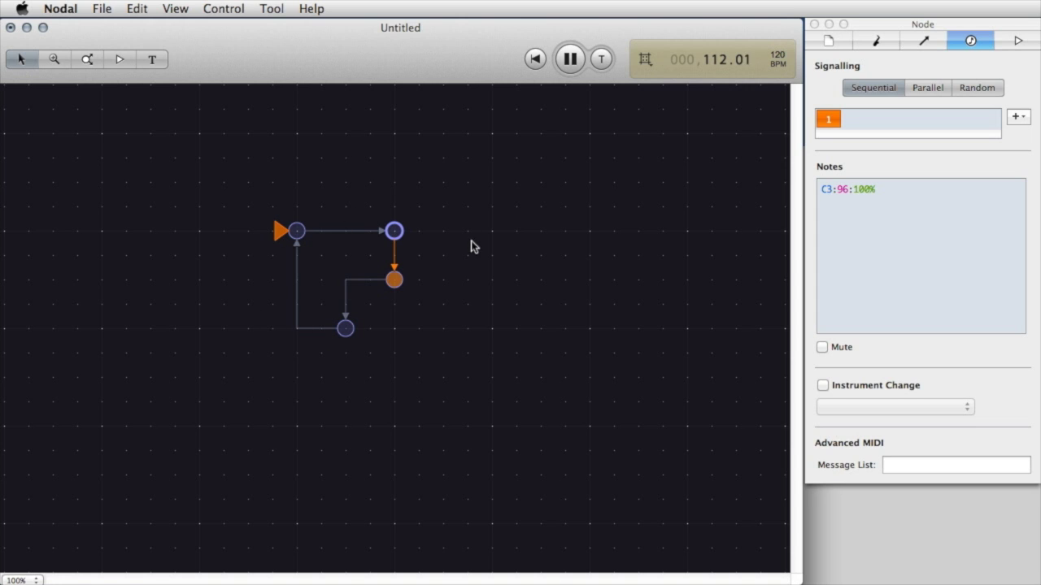
# - Change the start node's note from C3:96:100% to D2:110:300%
pyautogui.click(298, 232)
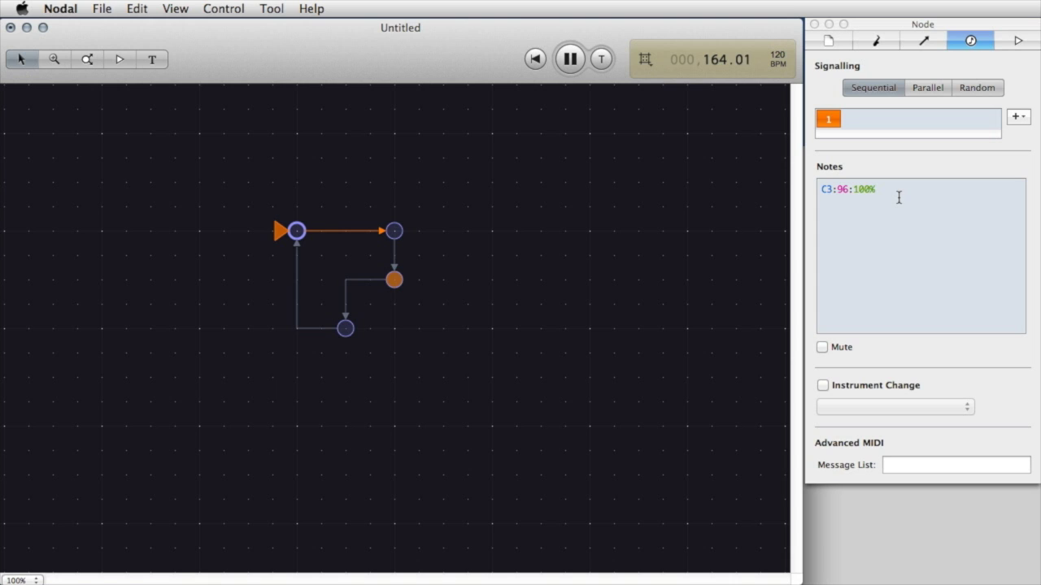
pyautogui.click(823, 191)
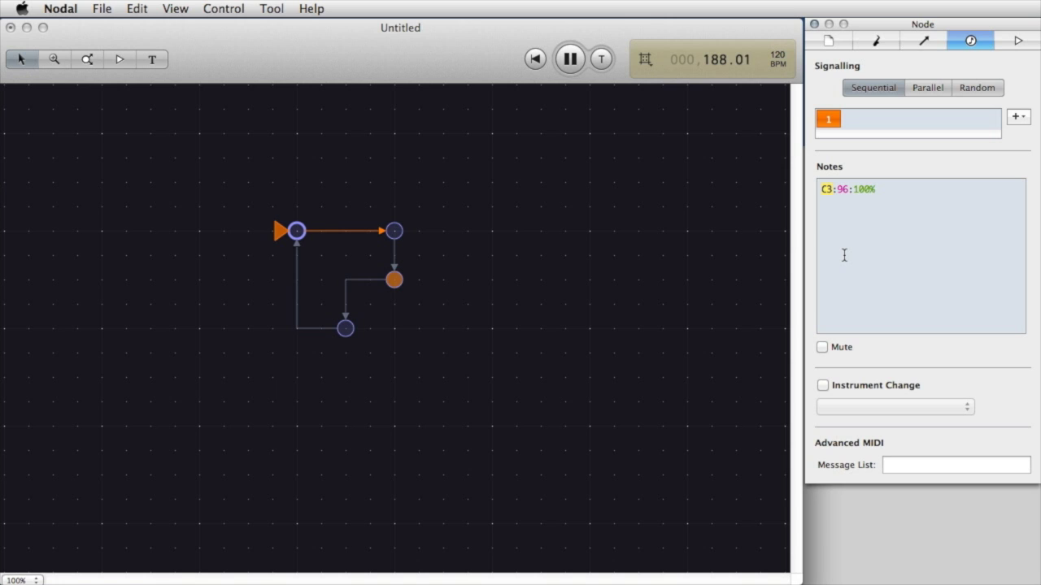
pyautogui.write('D2')
pyautogui.doubleClick(843, 189)
pyautogui.write('110')
pyautogui.doubleClick(864, 189)
pyautogui.write('300')
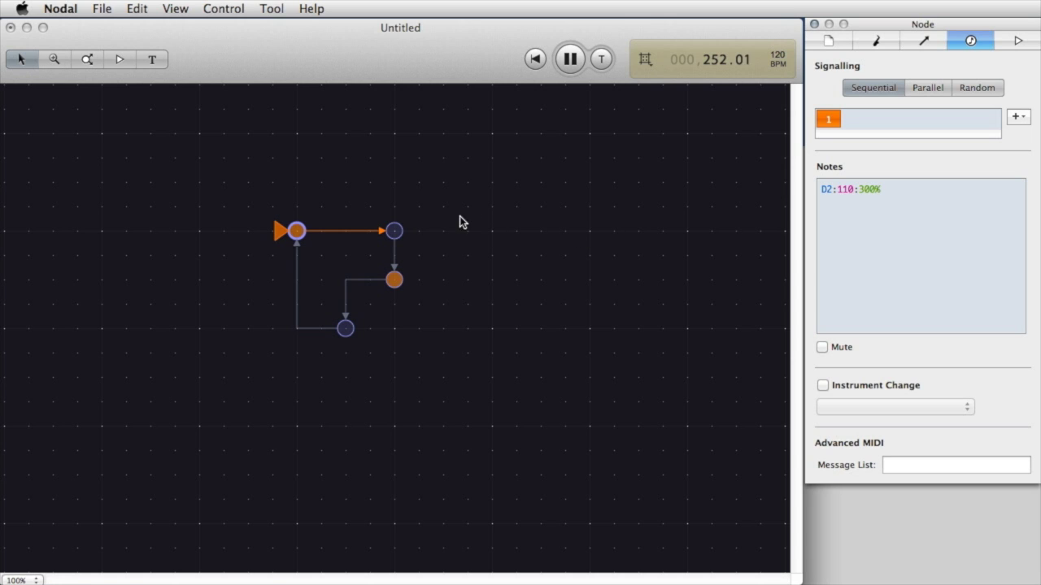
# - Change the top-right node's pitch from C3 to D3
pyautogui.click(396, 231)
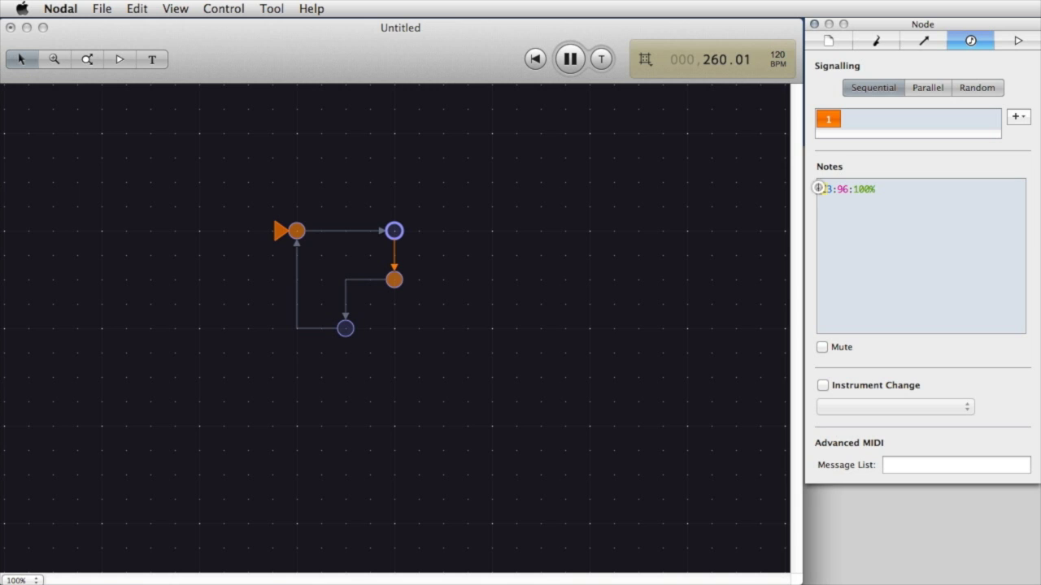
pyautogui.moveTo(826, 189); pyautogui.dragTo(818, 189)
pyautogui.write('D')
pyautogui.click(394, 279)
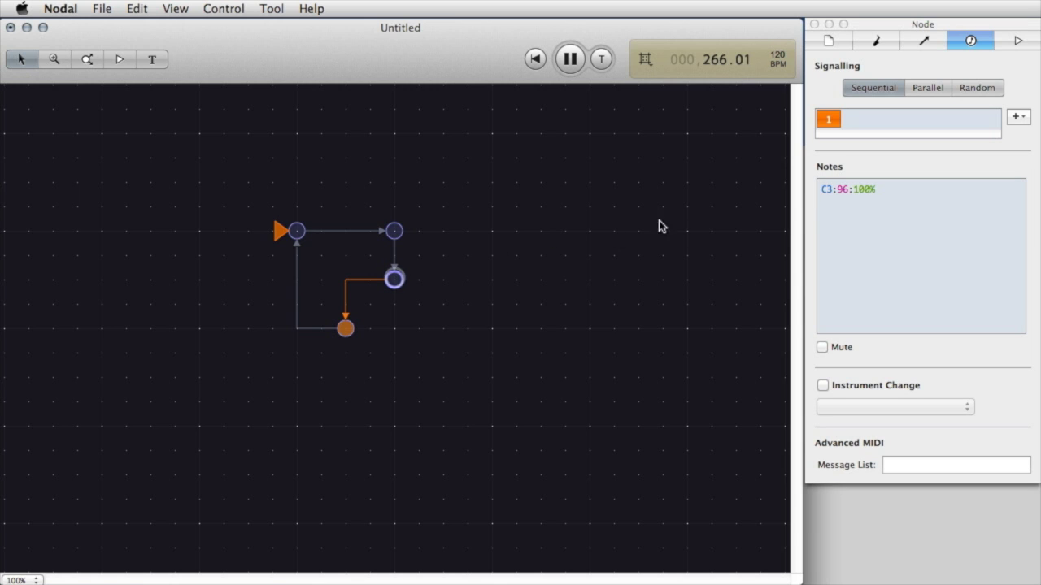
pyautogui.click(826, 188)
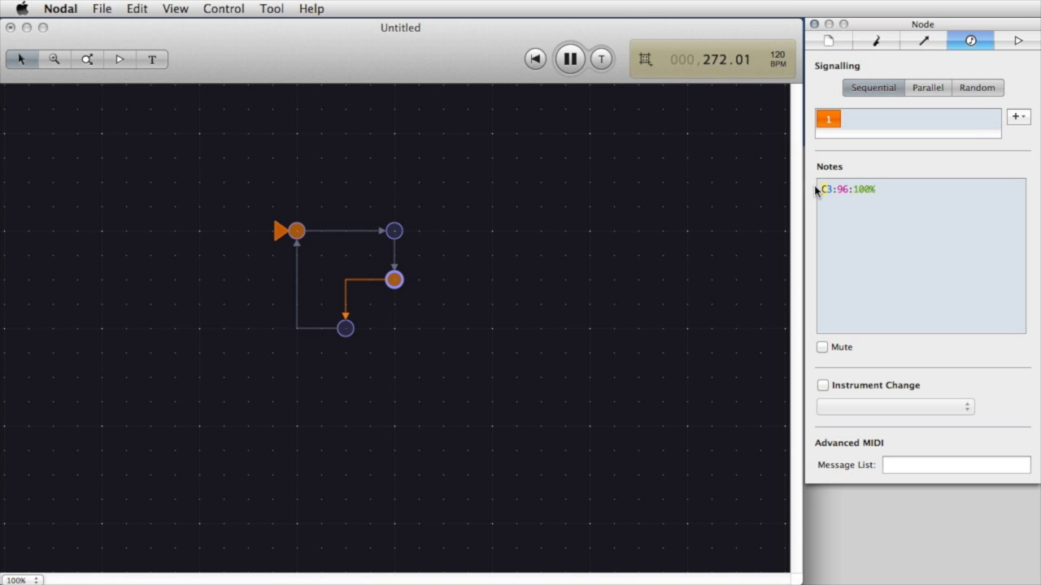
# - Set the bottom node's note to F4 at velocity 96 with 200% duration
pyautogui.click(346, 329)
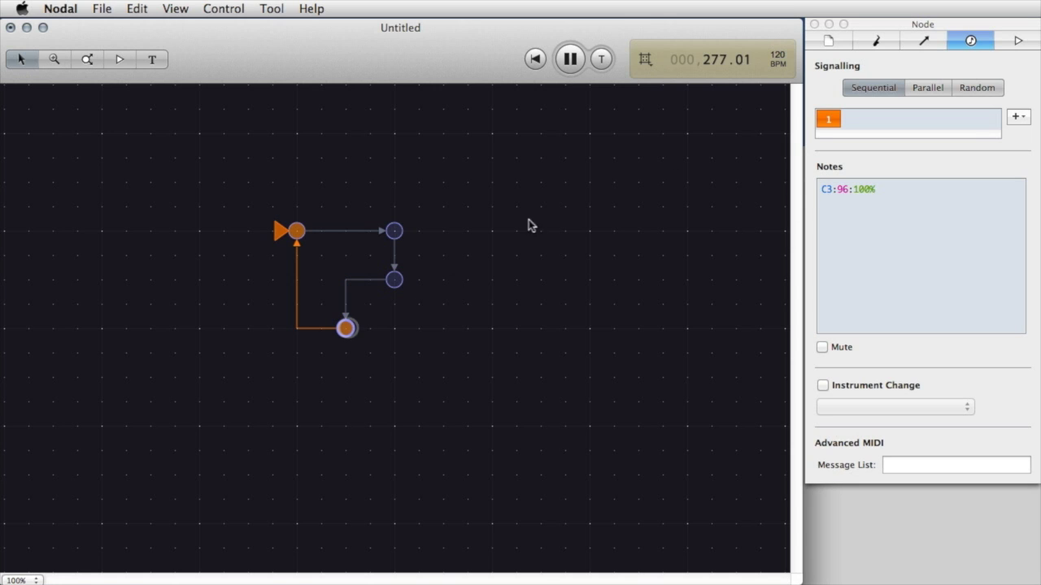
pyautogui.click(826, 191)
pyautogui.write('F4')
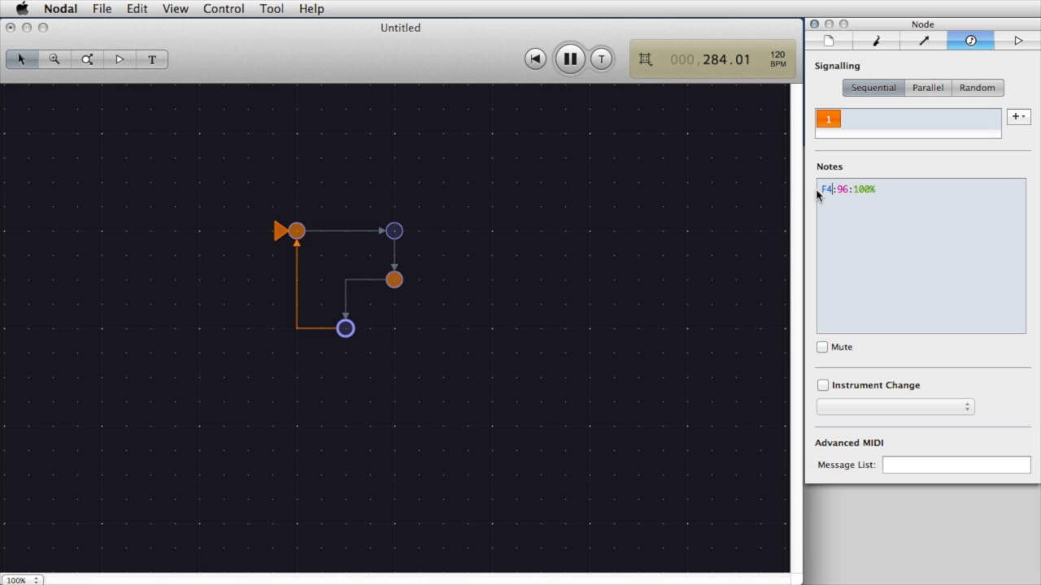
pyautogui.click(904, 216)
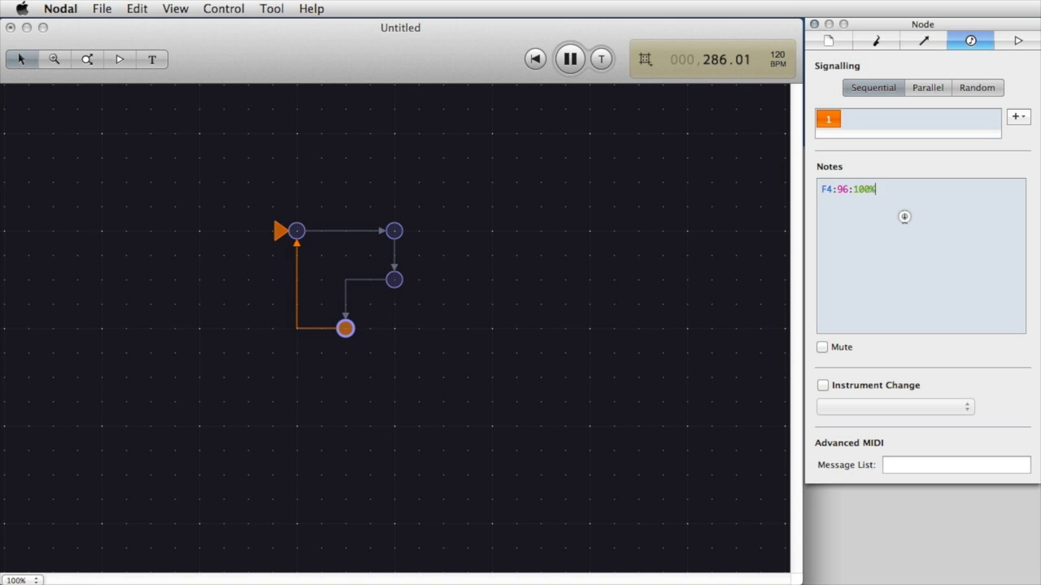
pyautogui.doubleClick(858, 190)
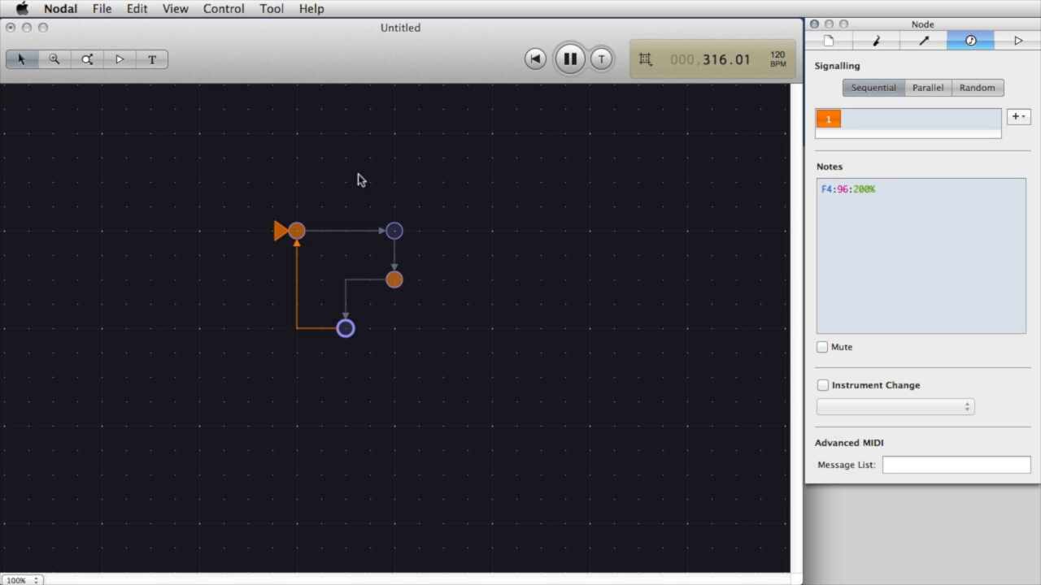
# - Draw edges from the bottom node to the right-middle node and from the start node down to the bottom node
pyautogui.click(85, 60)
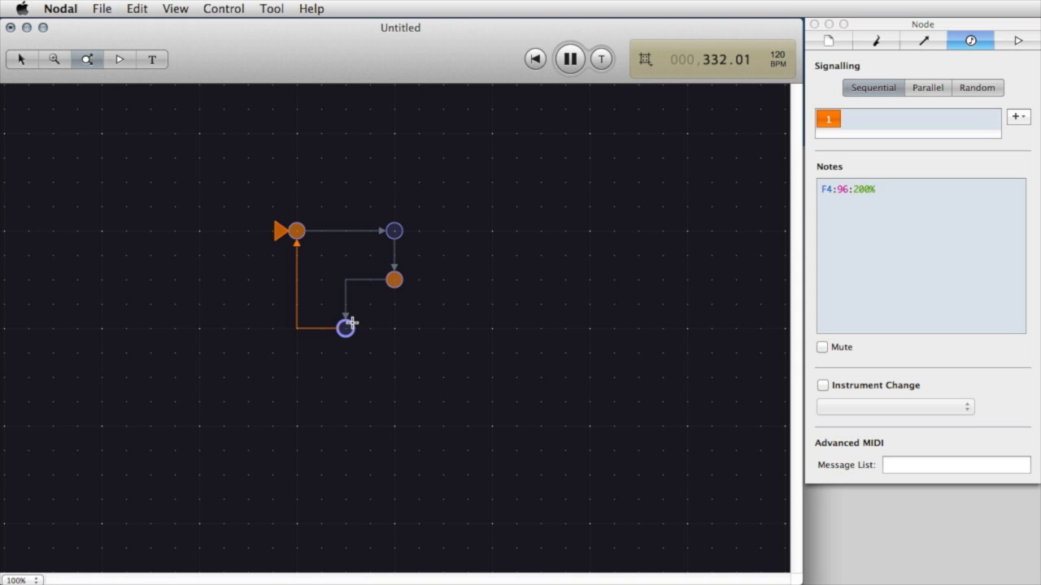
pyautogui.moveTo(348, 325); pyautogui.dragTo(296, 231)
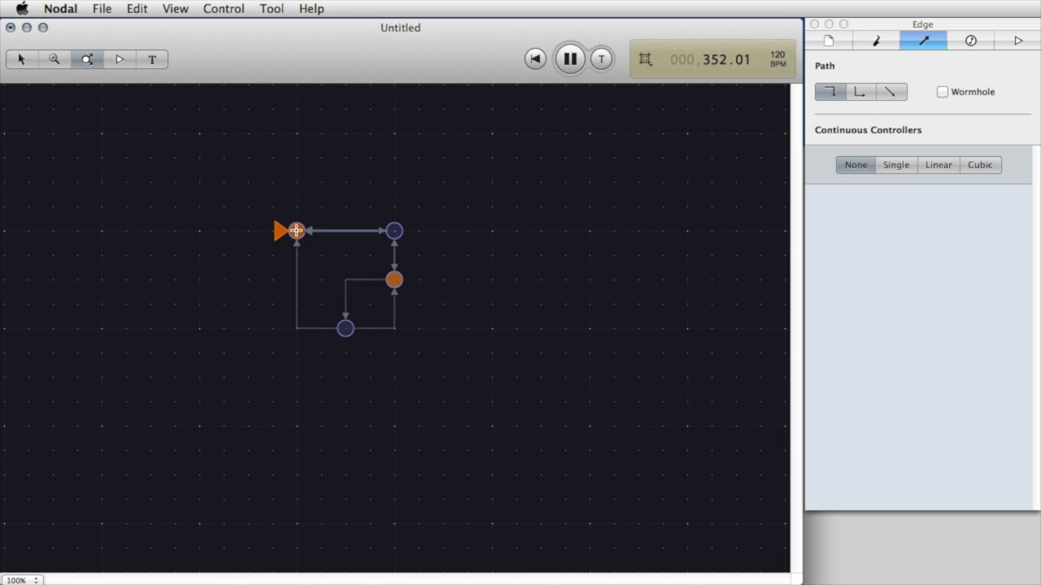
pyautogui.moveTo(296, 231); pyautogui.dragTo(345, 328)
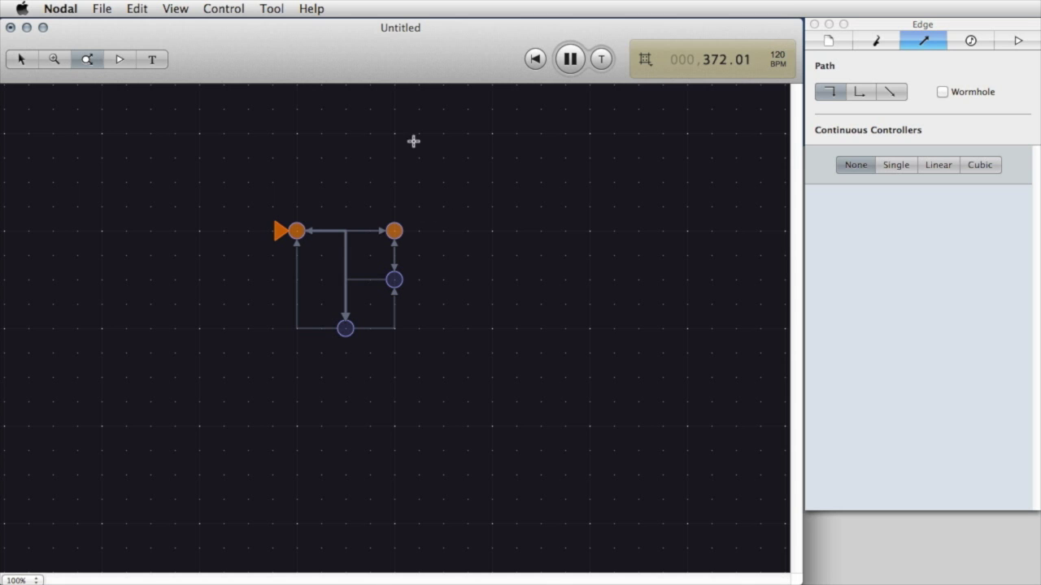
# - With the Arrow tool, select the bottom node to see its two outgoing paths in the Node inspector
pyautogui.click(25, 61)
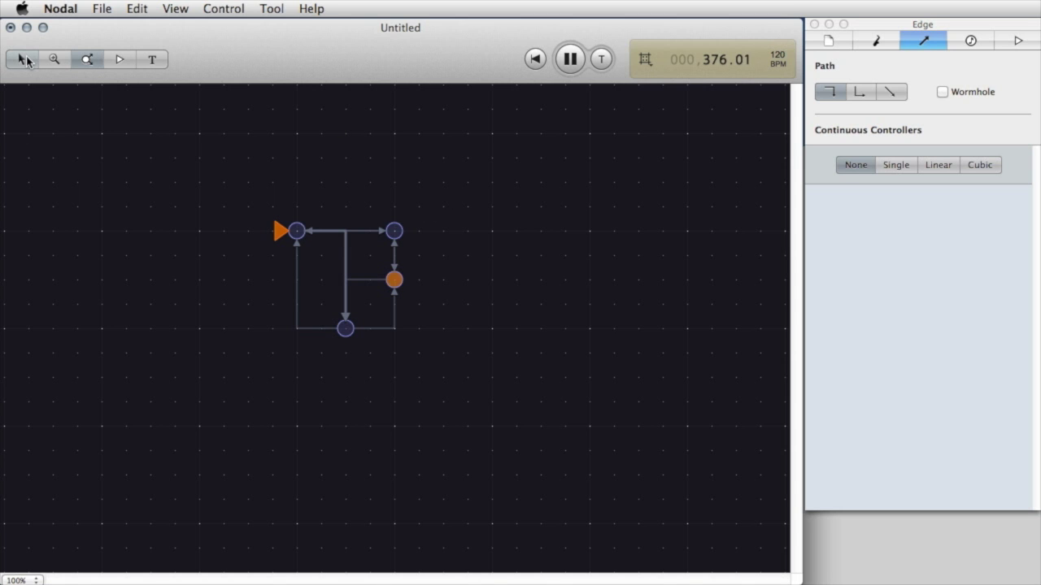
pyautogui.click(25, 61)
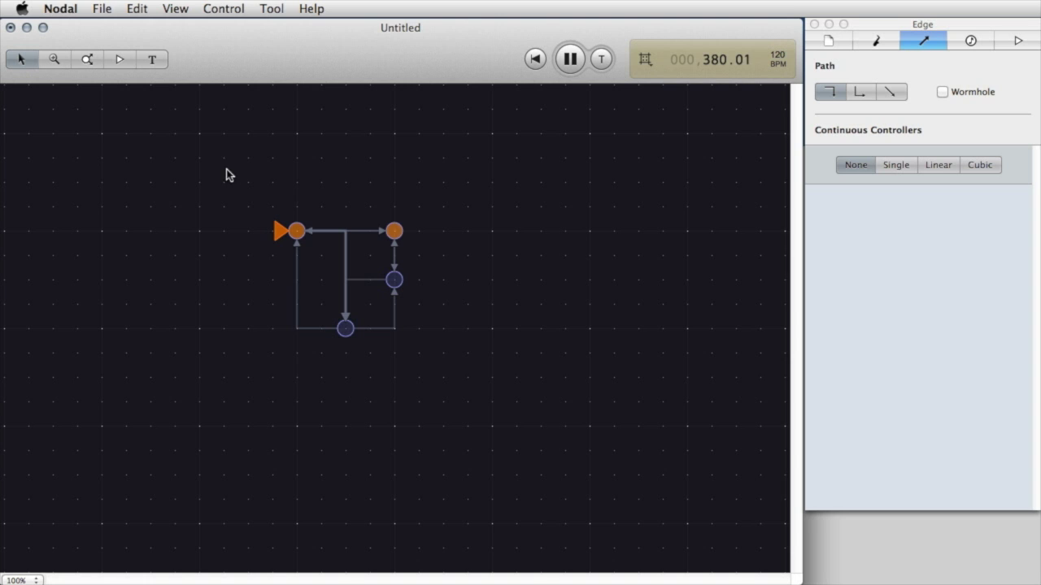
pyautogui.click(345, 329)
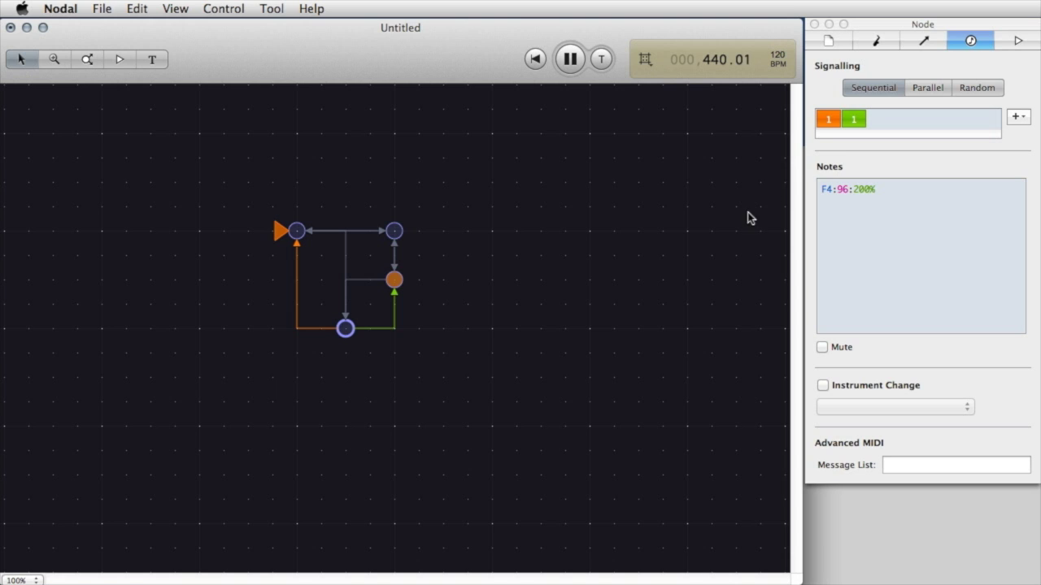
# - Reorder the bottom node's signalling so the green path comes first with count 2, then orange with 1
pyautogui.moveTo(825, 122); pyautogui.dragTo(860, 123)
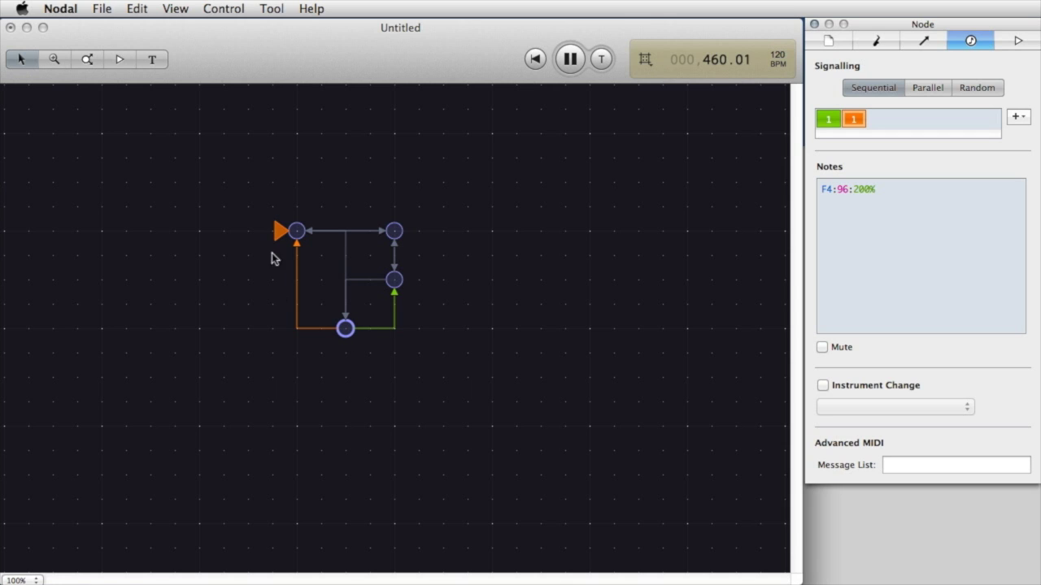
pyautogui.doubleClick(828, 121)
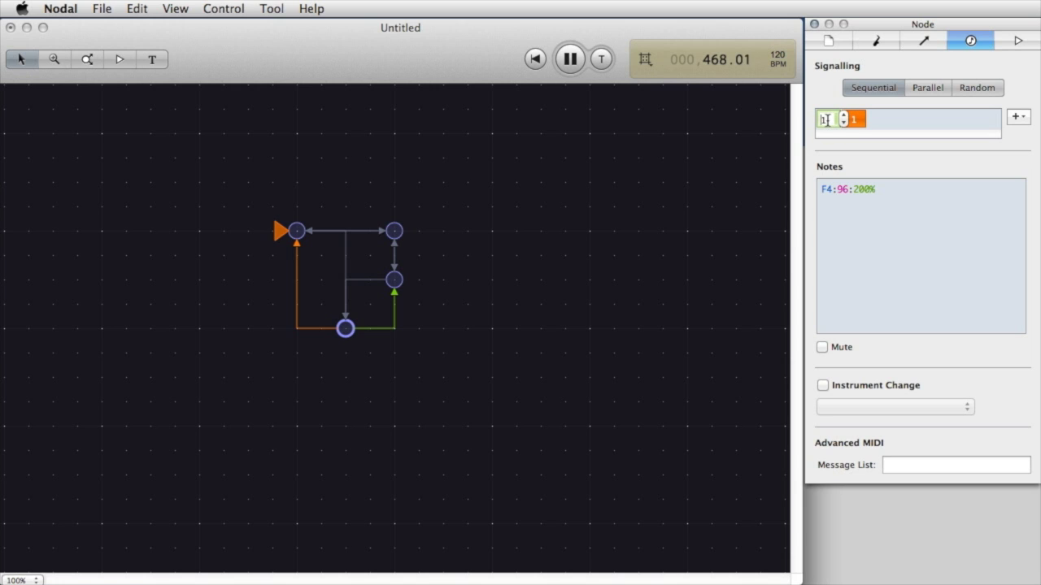
pyautogui.click(843, 115)
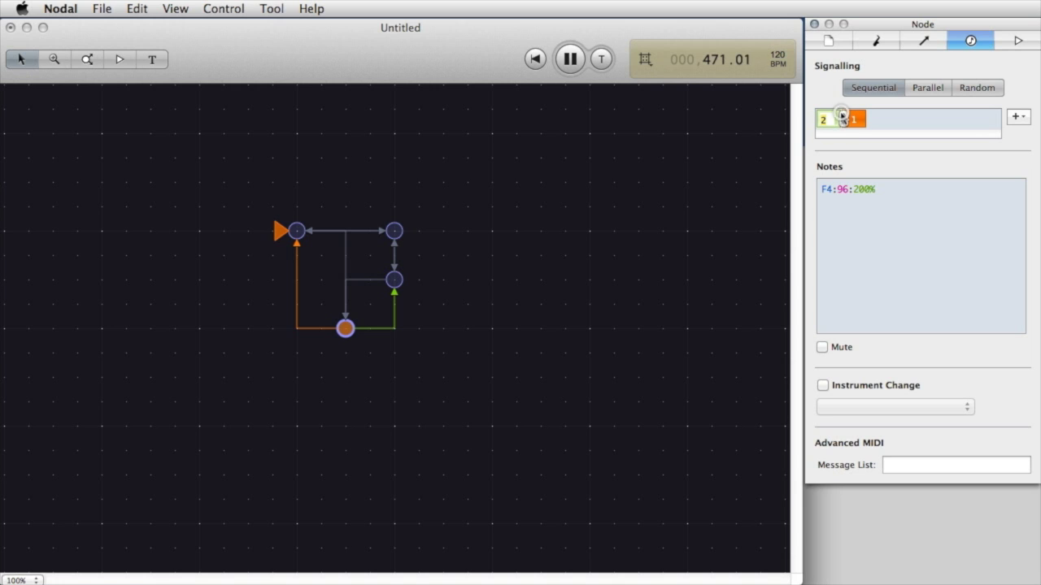
pyautogui.click(884, 118)
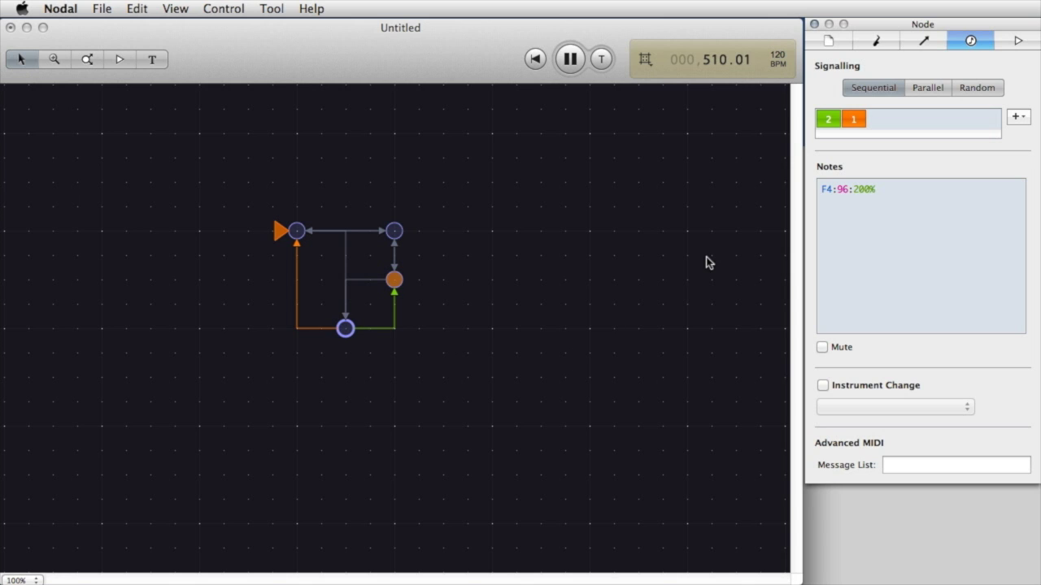
# - Draw two connected nodes below the loop and give this new network its own start trigger
pyautogui.click(87, 61)
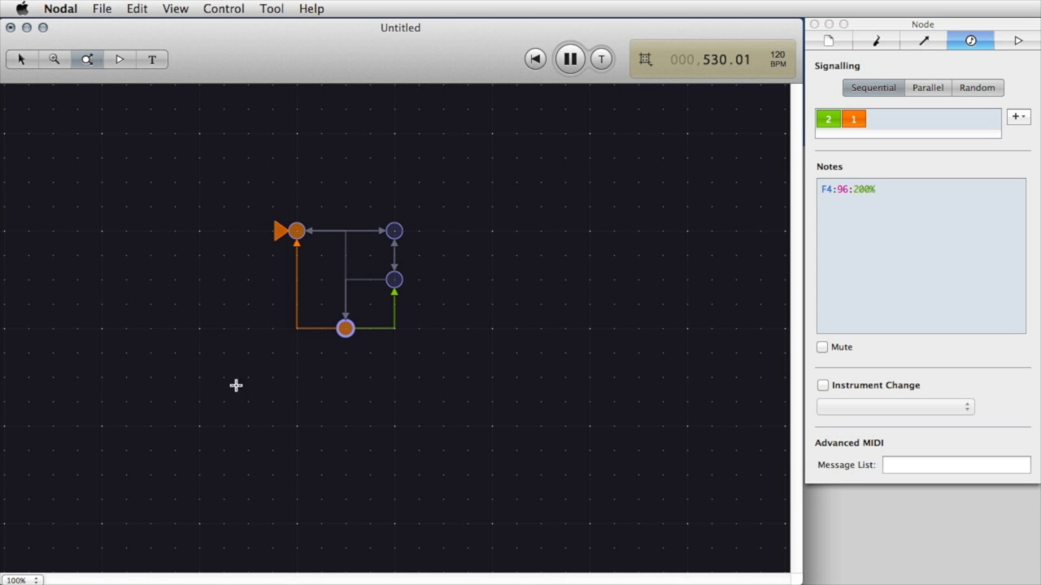
pyautogui.click(296, 425)
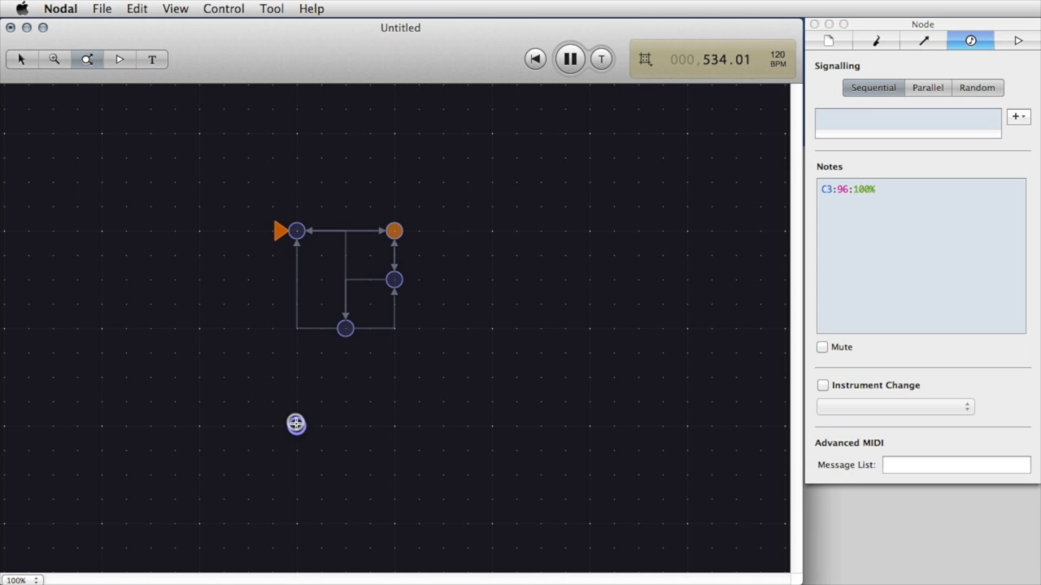
pyautogui.moveTo(296, 425)
pyautogui.mouseDown()
pyautogui.moveTo(345, 425)
pyautogui.moveTo(296, 425)
pyautogui.mouseUp()
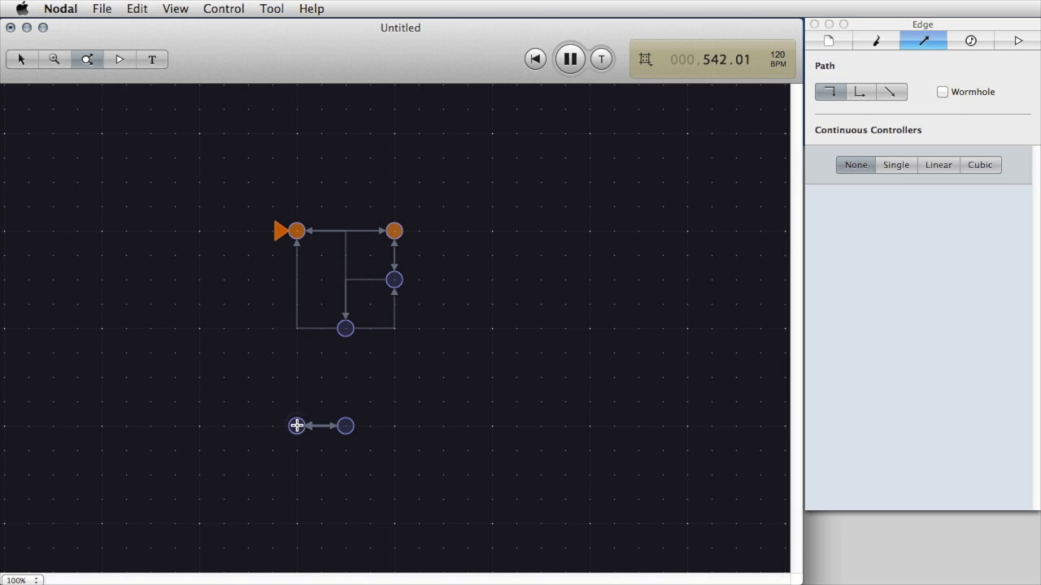
pyautogui.click(119, 59)
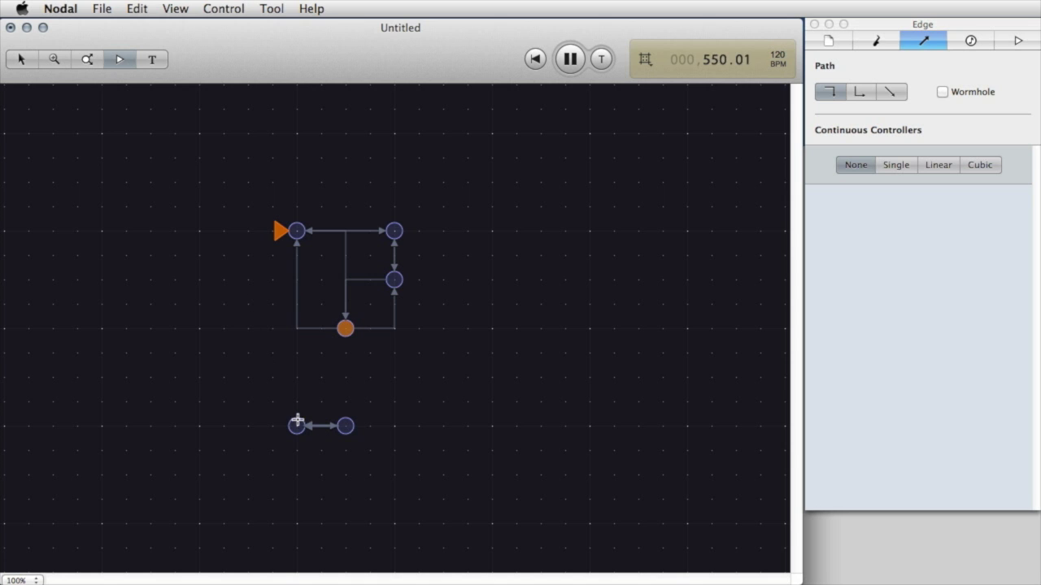
pyautogui.click(296, 426)
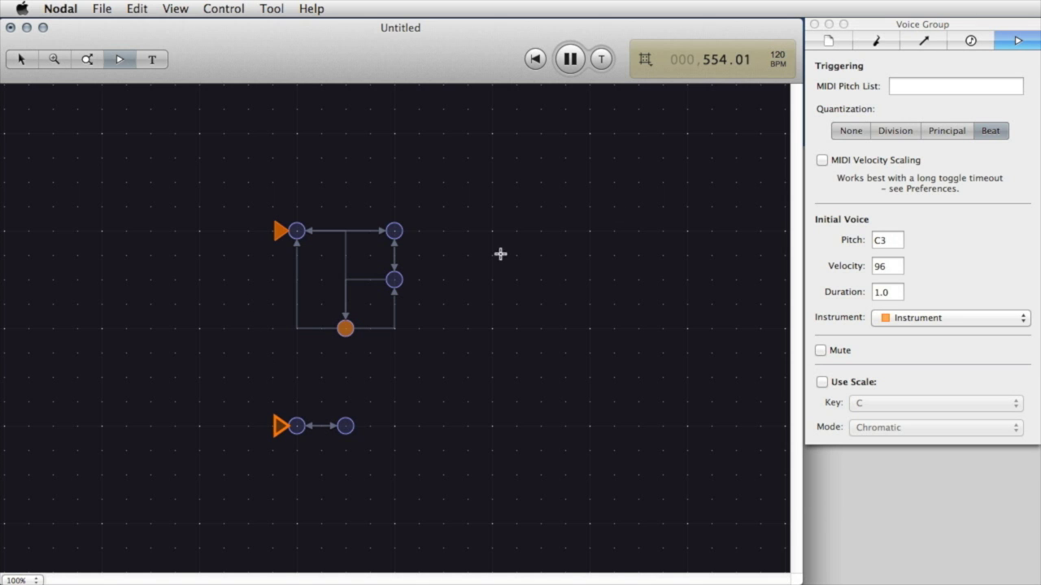
# - Stop and rewind, play both networks together up to 017.01, then stop and rewind to 001.01
pyautogui.click(570, 59)
pyautogui.click(535, 58)
pyautogui.click(570, 65)
pyautogui.click(572, 65)
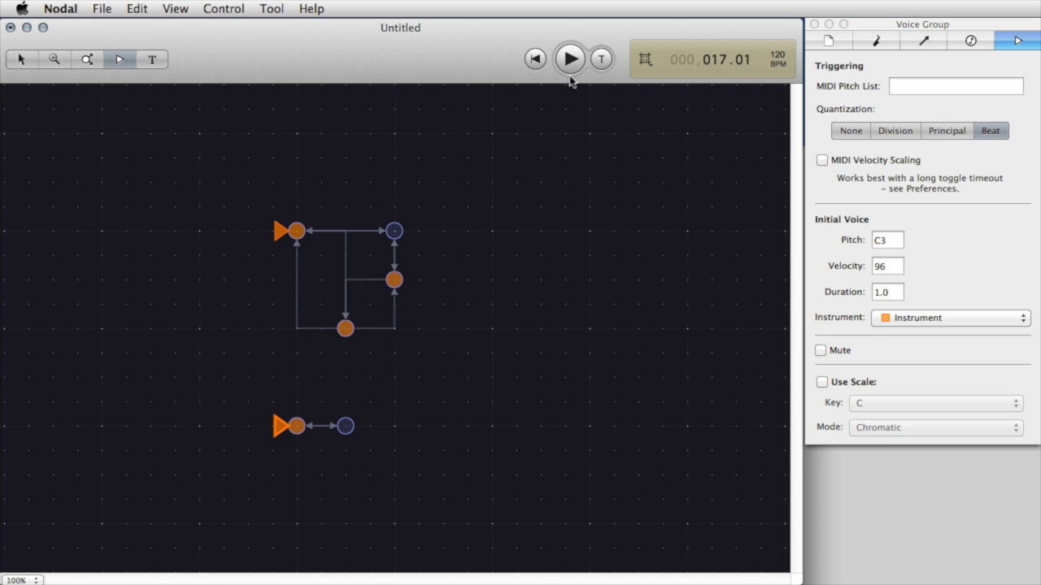
pyautogui.click(535, 59)
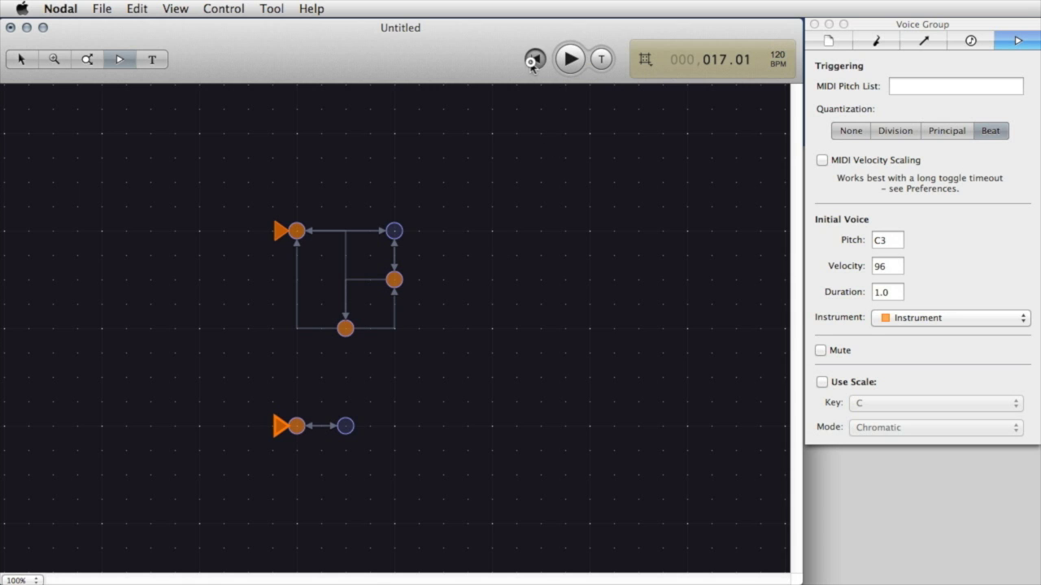
pyautogui.click(21, 60)
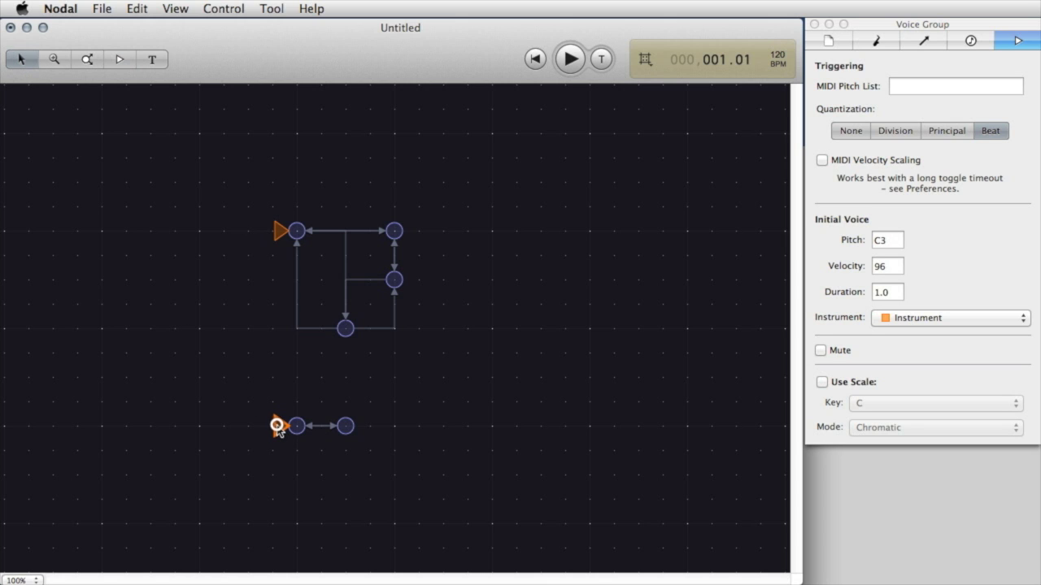
# - Open the existing Instrument's settings and show the Nodal Synthesizer channel list from the View menu
pyautogui.click(929, 320)
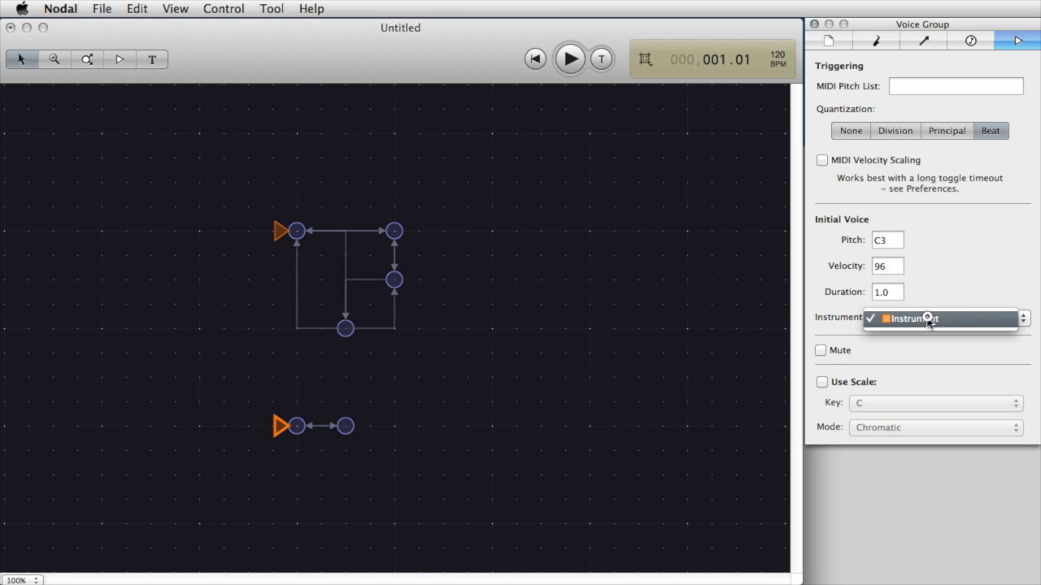
pyautogui.click(929, 319)
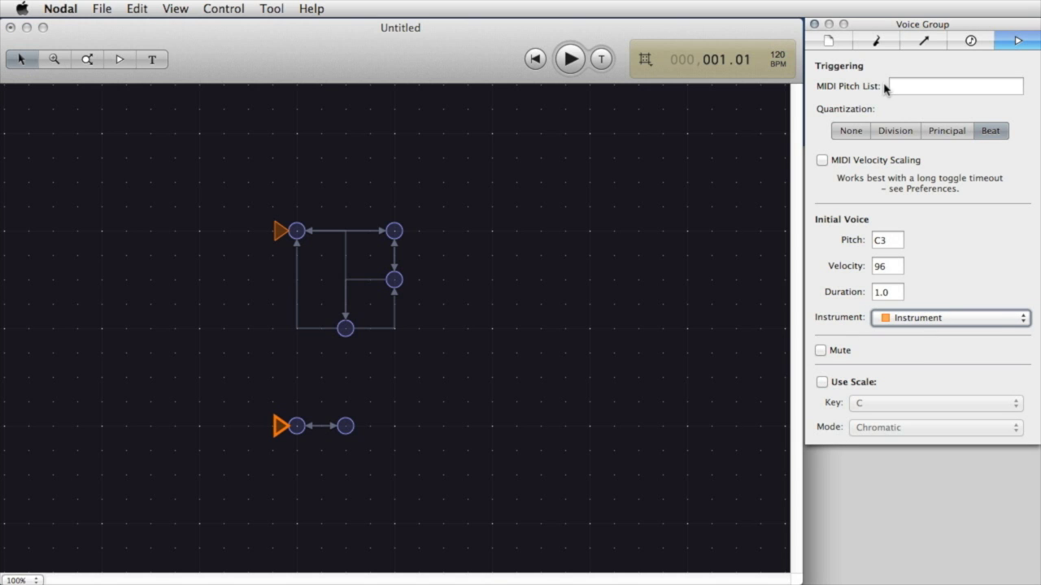
pyautogui.click(871, 43)
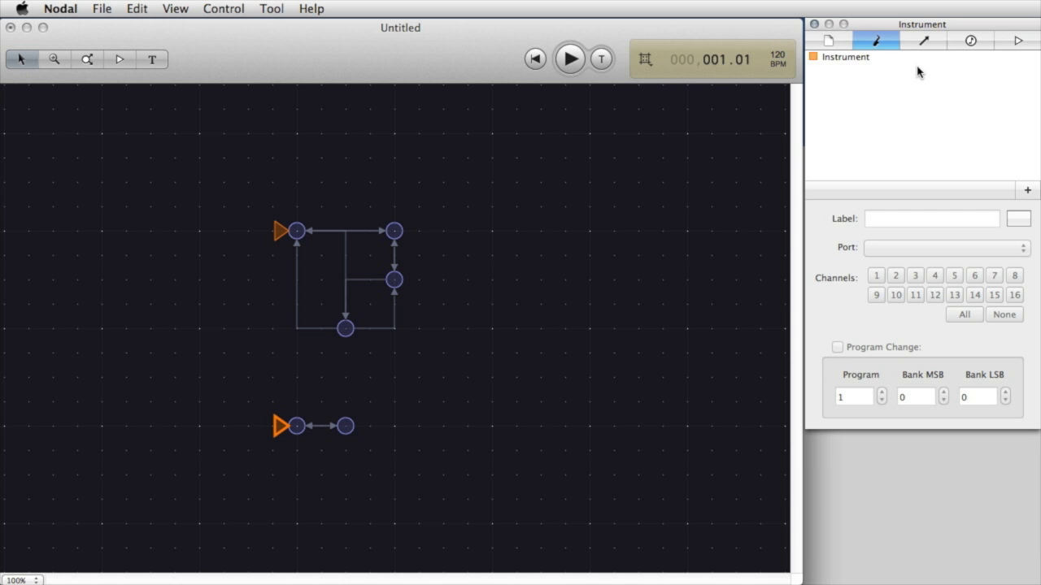
pyautogui.click(840, 58)
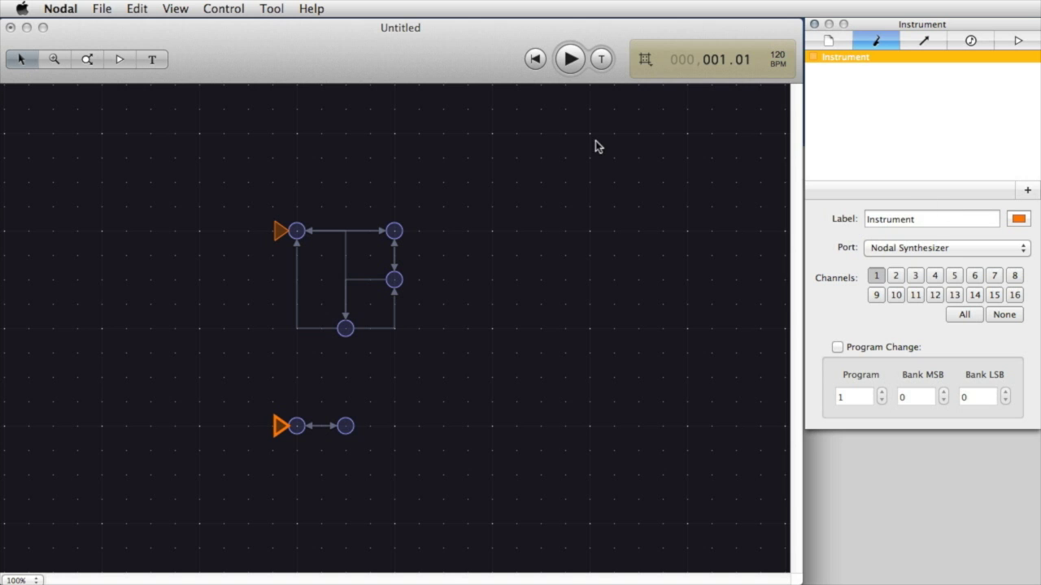
pyautogui.click(168, 9)
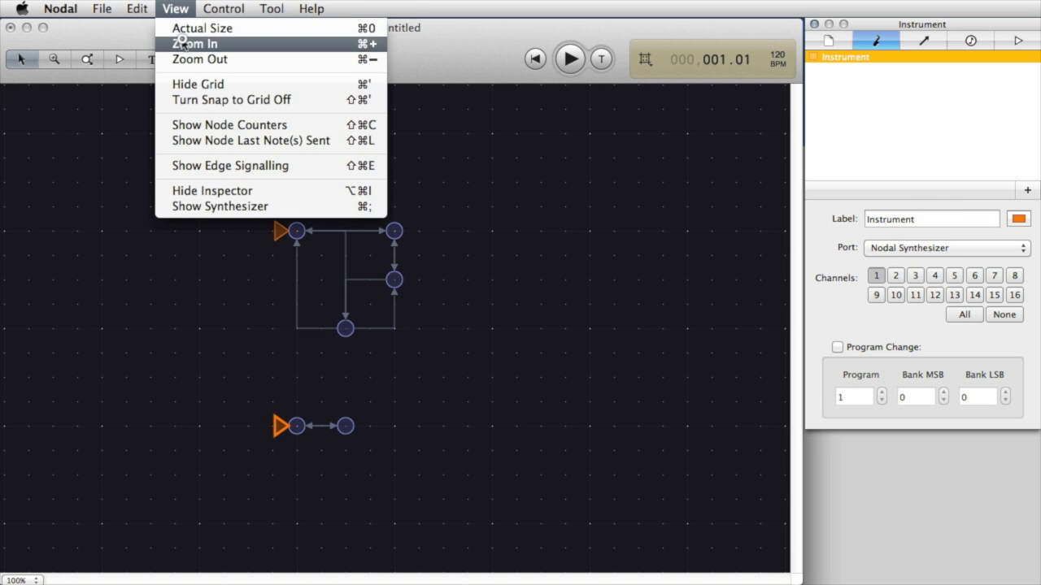
pyautogui.click(220, 206)
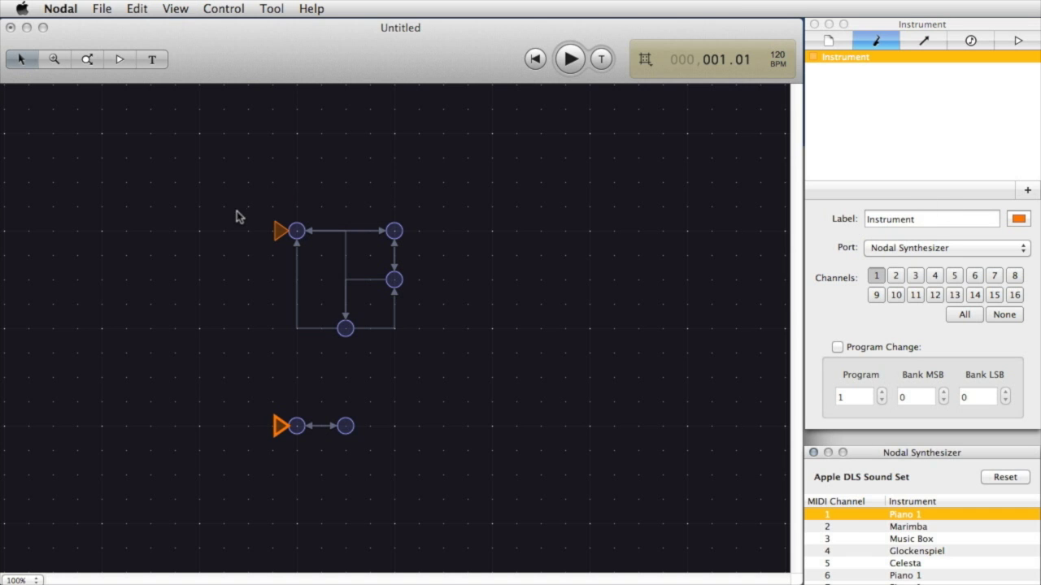
# - Rename the channel 1 instrument to Piano and enable Program Change
pyautogui.doubleClick(896, 222)
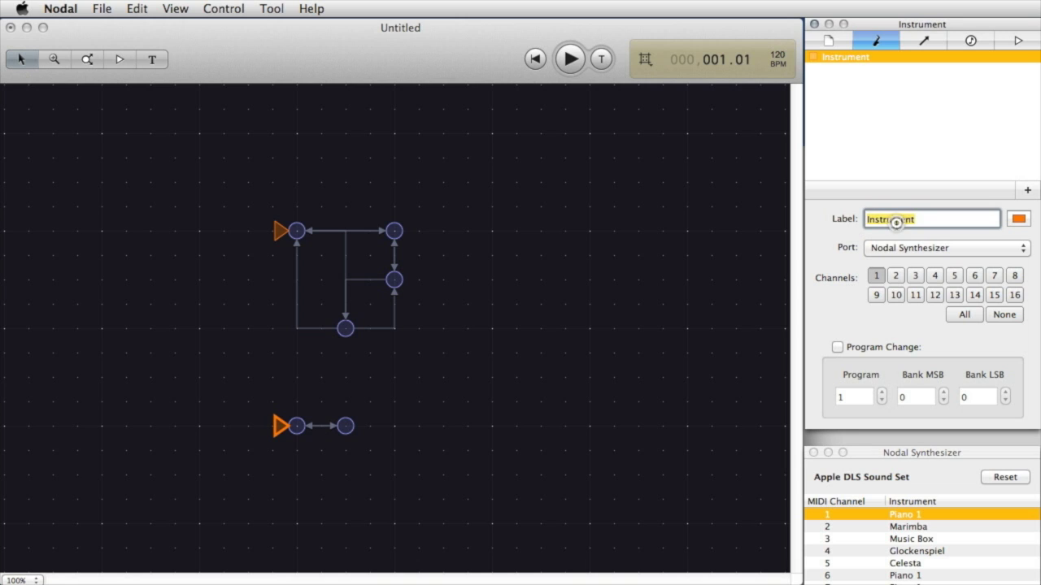
pyautogui.write('Piano')
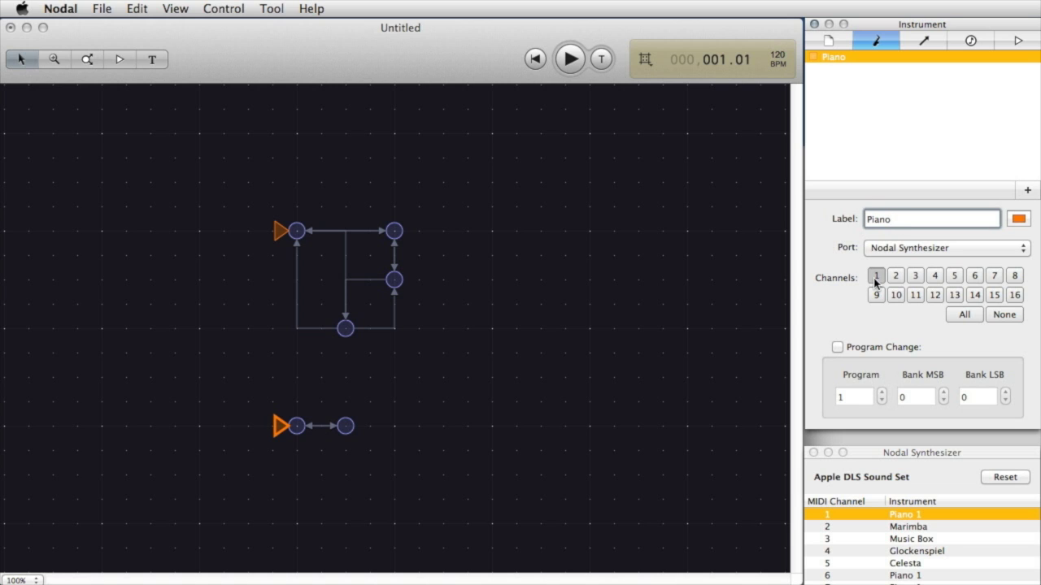
pyautogui.click(836, 347)
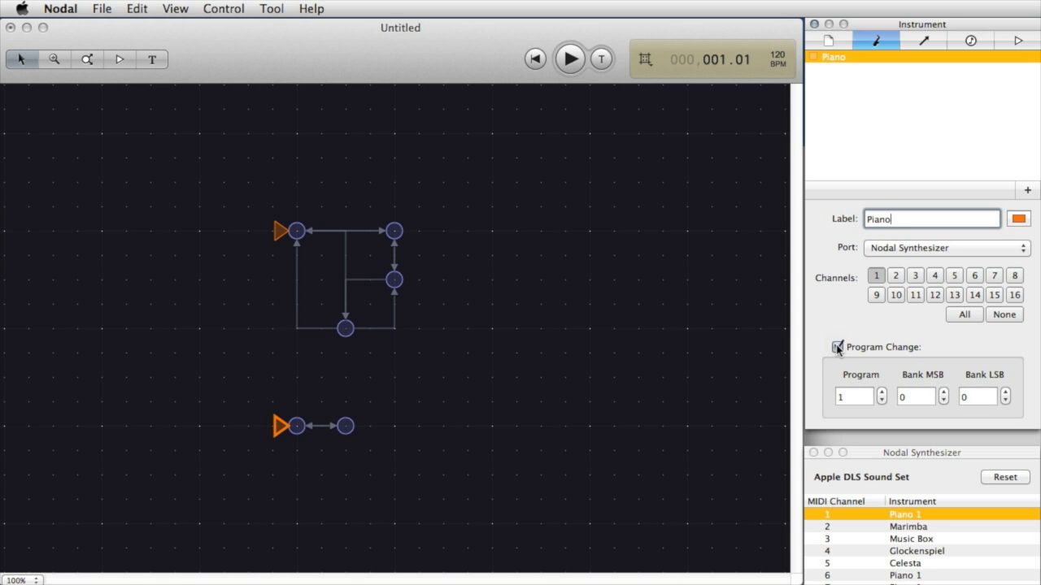
# - Add a second instrument on channel 2 and name it Glock
pyautogui.click(1026, 189)
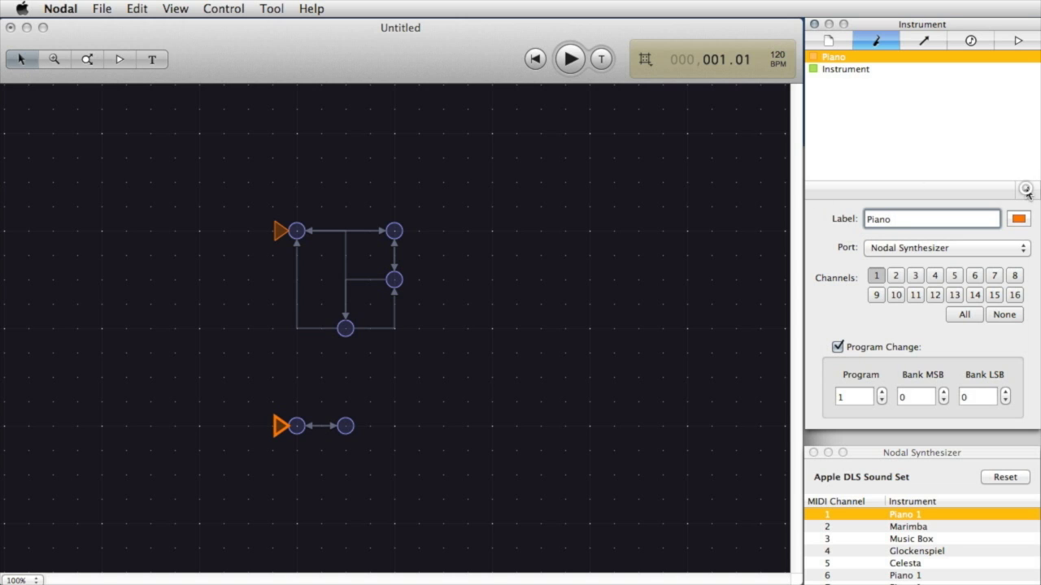
pyautogui.click(847, 71)
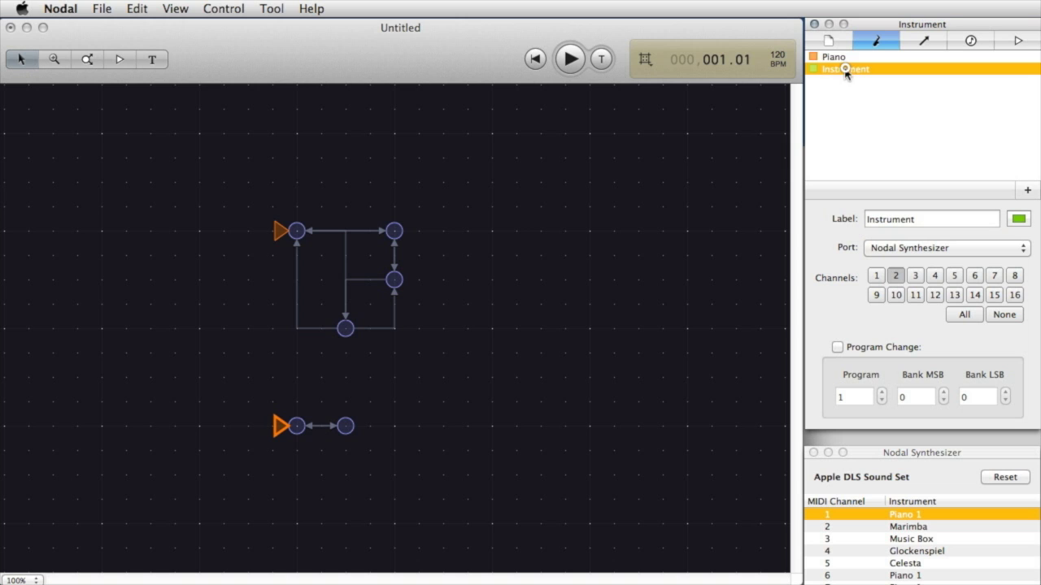
pyautogui.click(932, 218)
pyautogui.doubleClick(930, 219)
pyautogui.write('Glock')
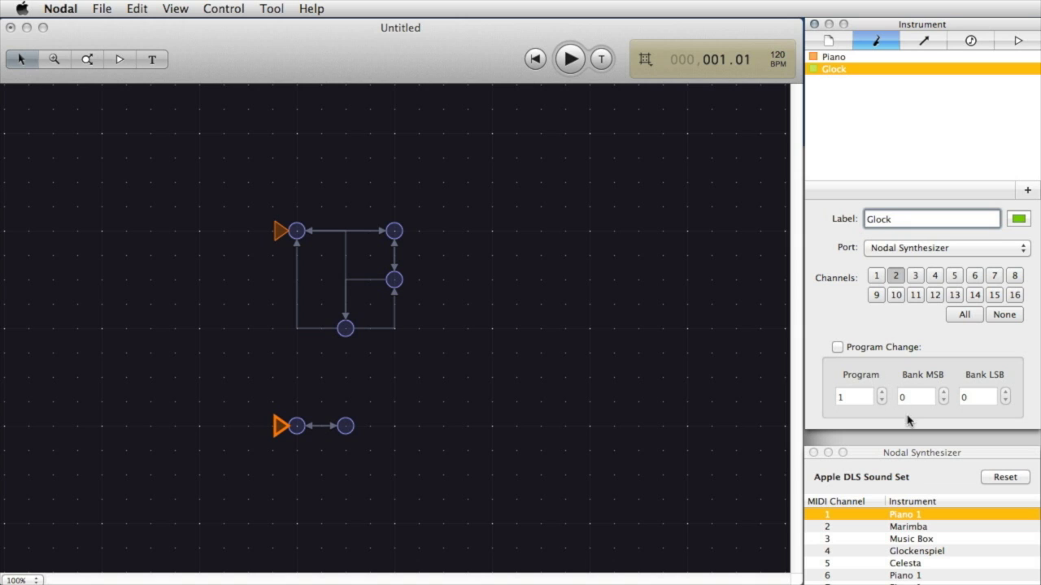
# - Enable Program Change for Glock with program 10 and Bank MSB 121
pyautogui.click(837, 348)
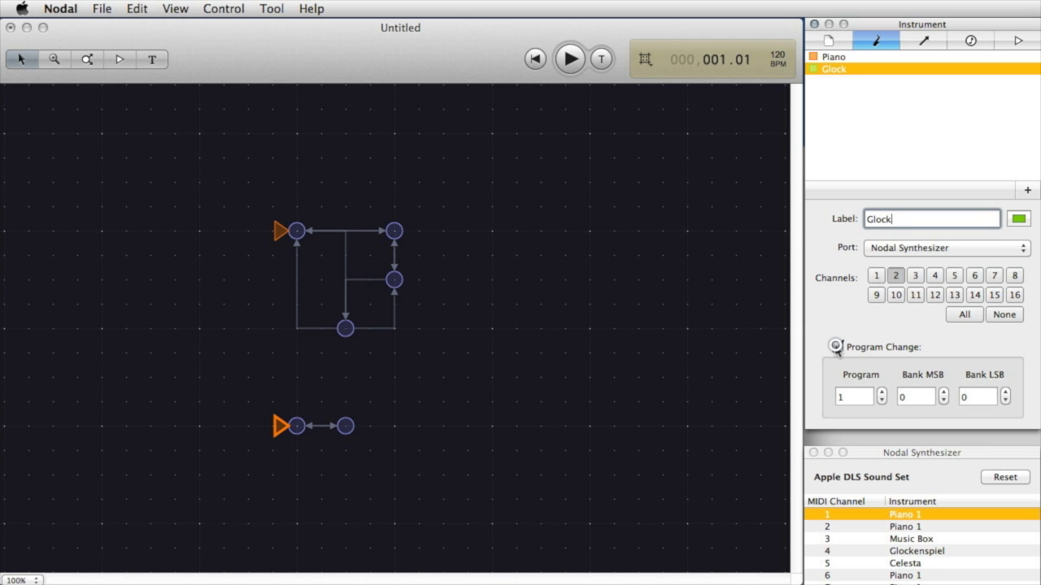
pyautogui.click(841, 396)
pyautogui.write('10')
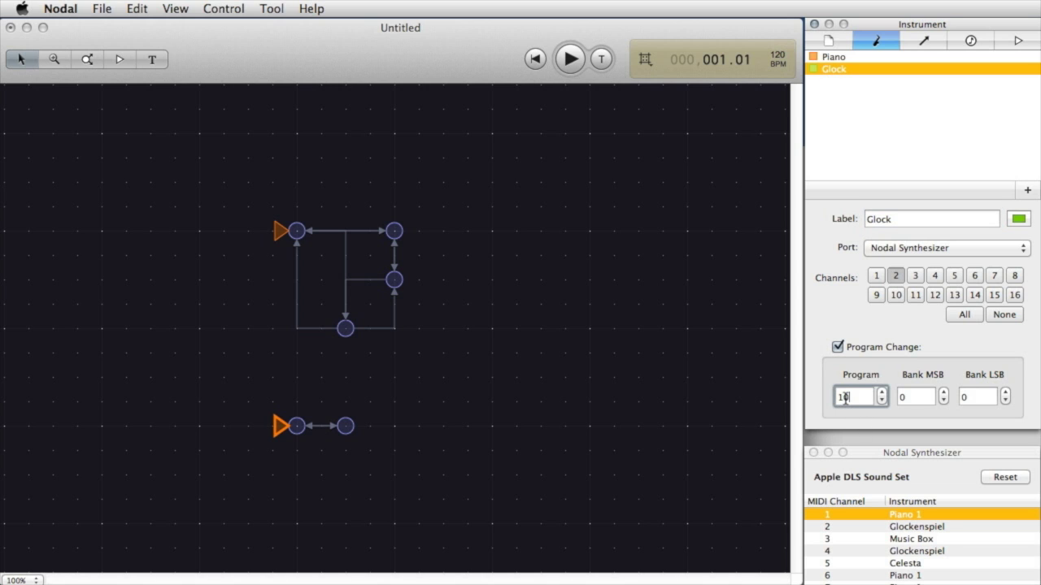
pyautogui.press('Tab')
pyautogui.write('121')
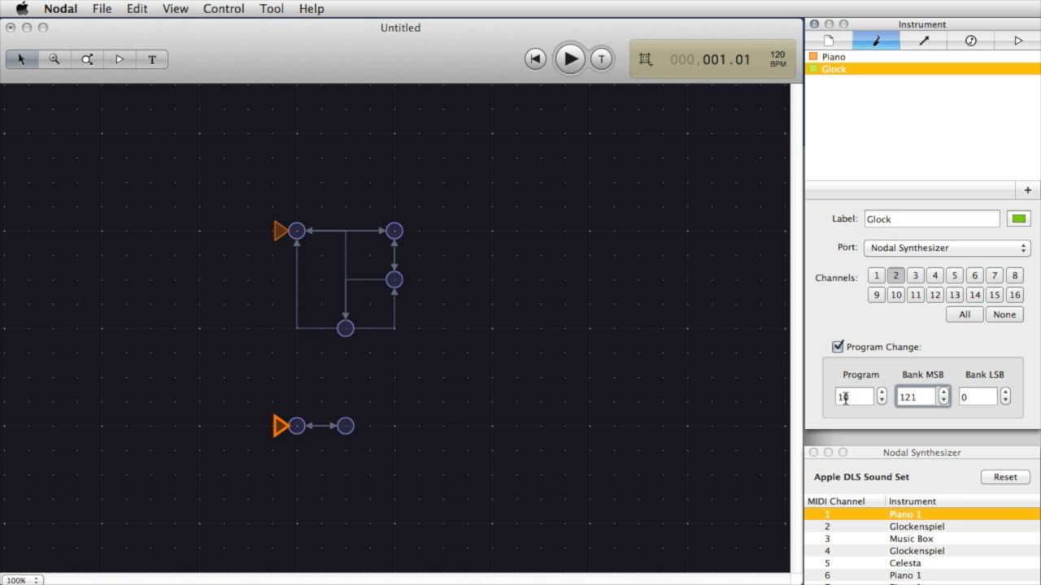
pyautogui.click(989, 392)
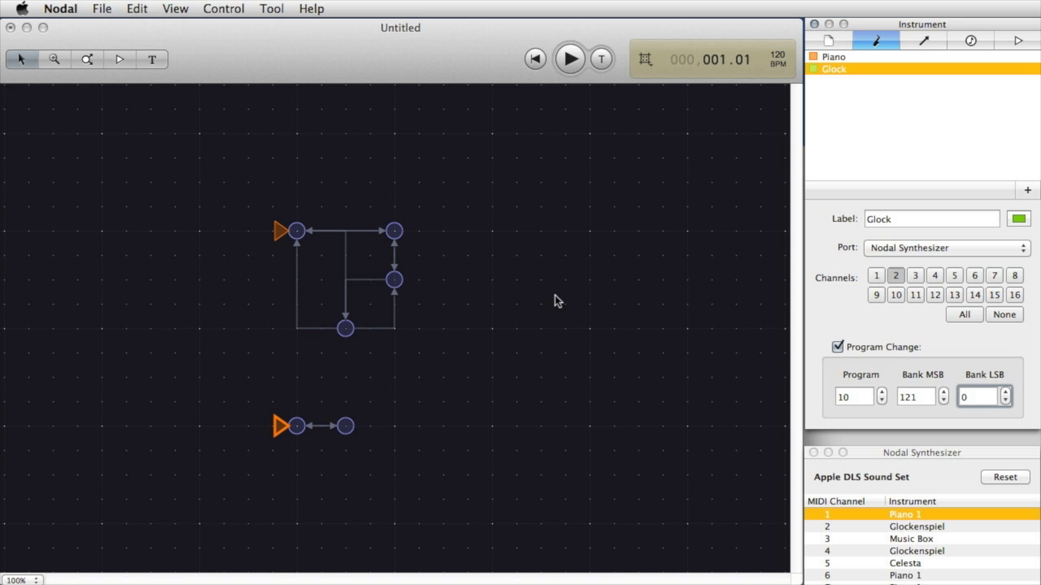
pyautogui.click(277, 426)
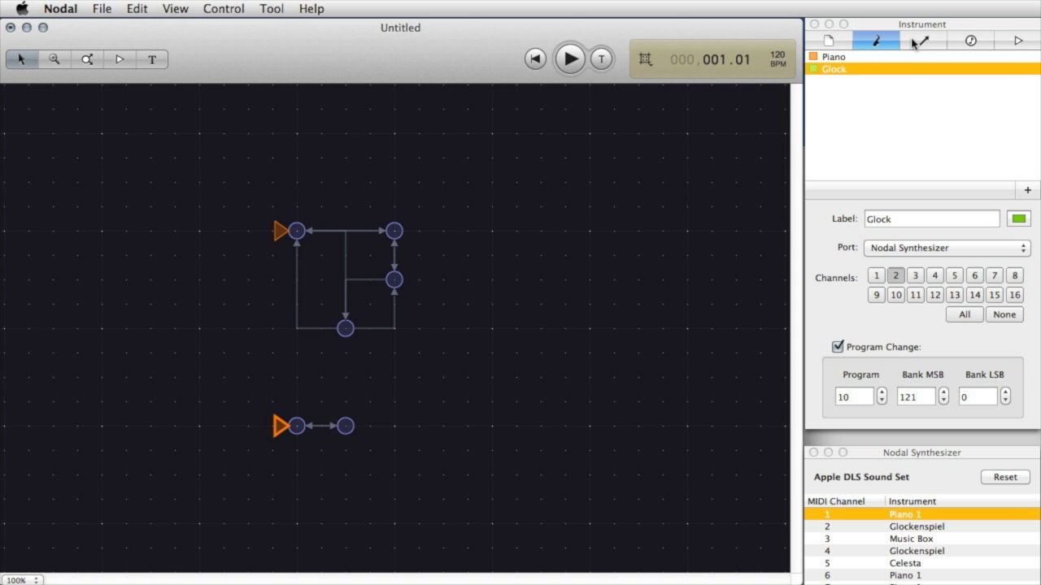
# - Assign the Glock instrument to the lower network's trigger, then rewind and play both networks
pyautogui.click(1008, 42)
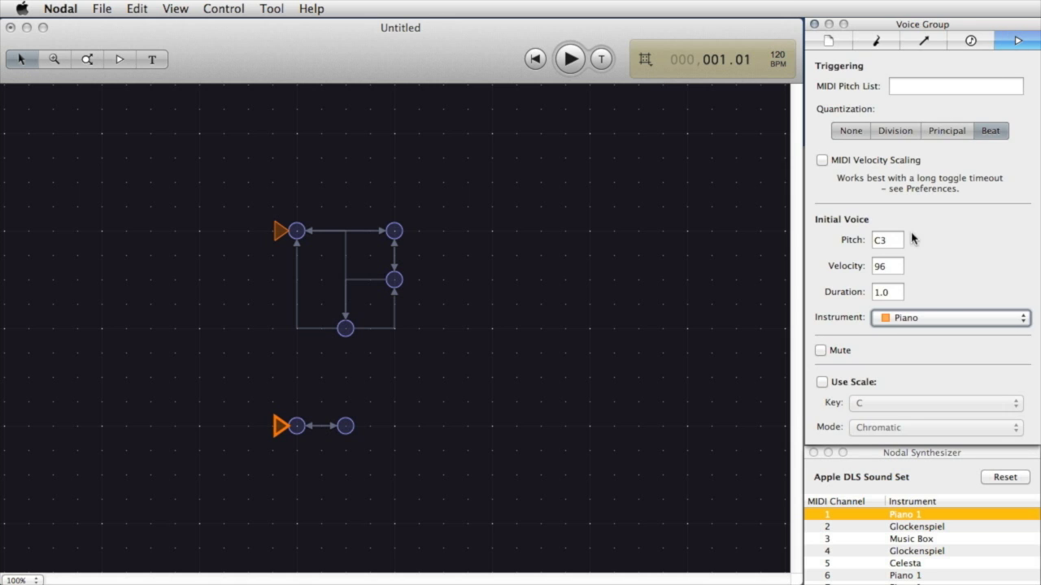
pyautogui.click(935, 321)
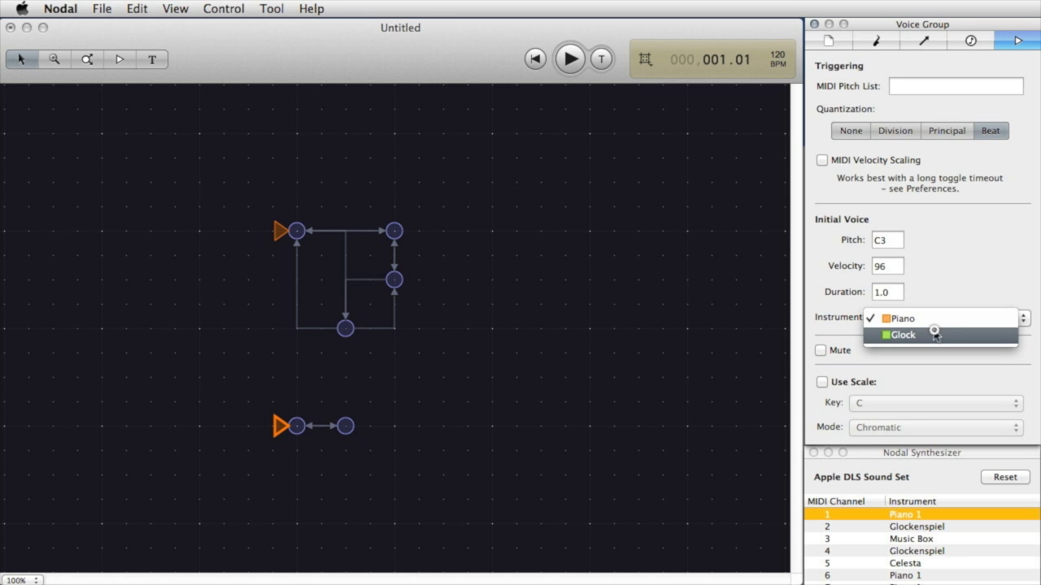
pyautogui.click(933, 335)
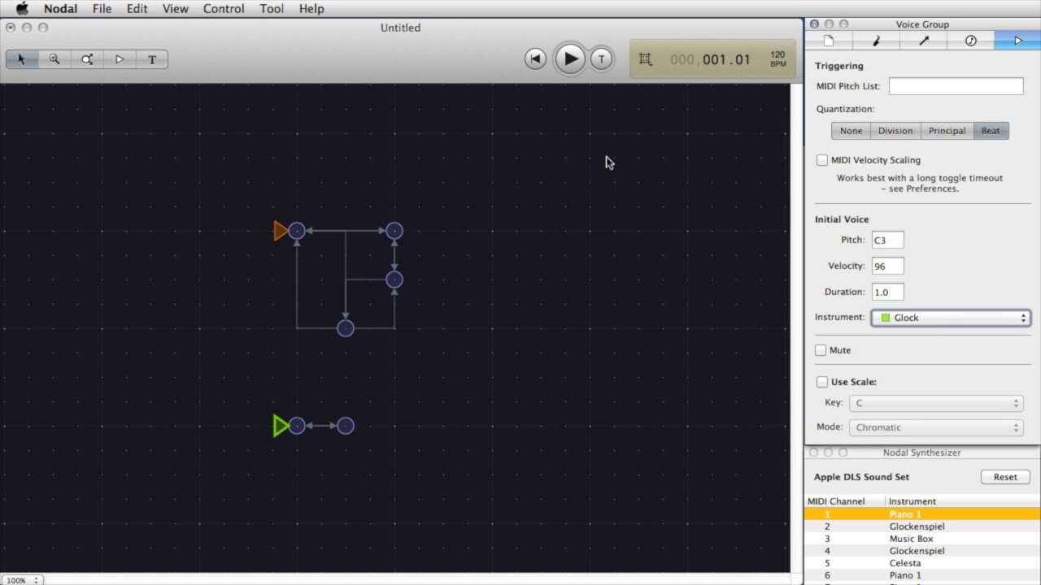
pyautogui.click(534, 59)
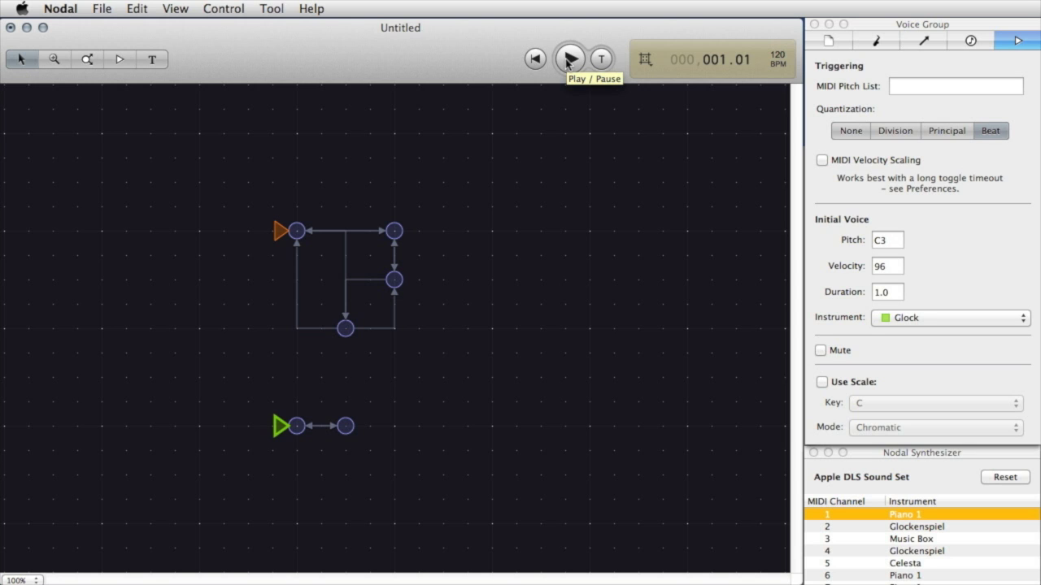
pyautogui.click(567, 62)
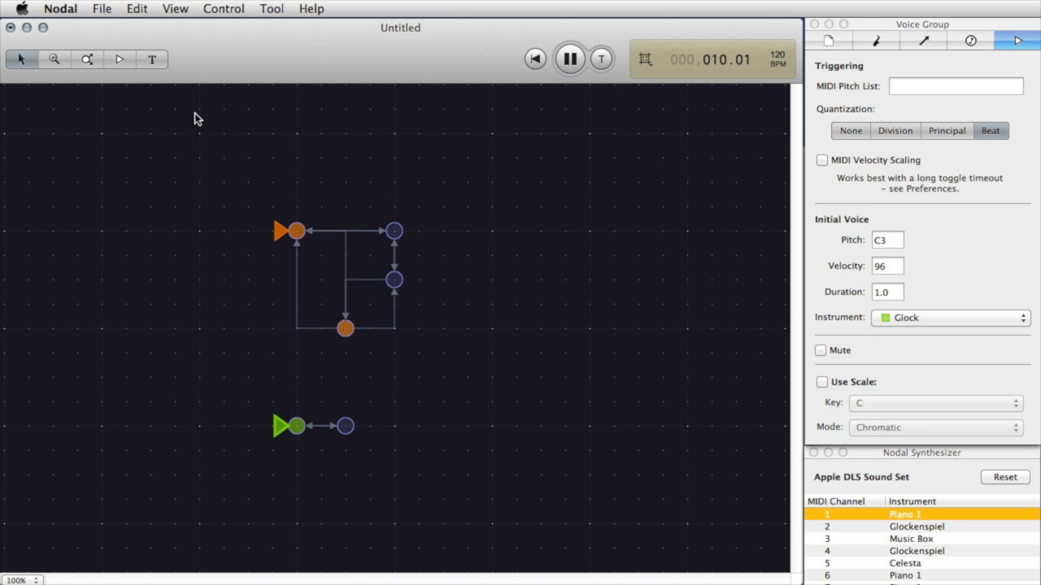
# - Add the text label 'My First Nodal Composition' above the networks with the T tool
pyautogui.click(153, 61)
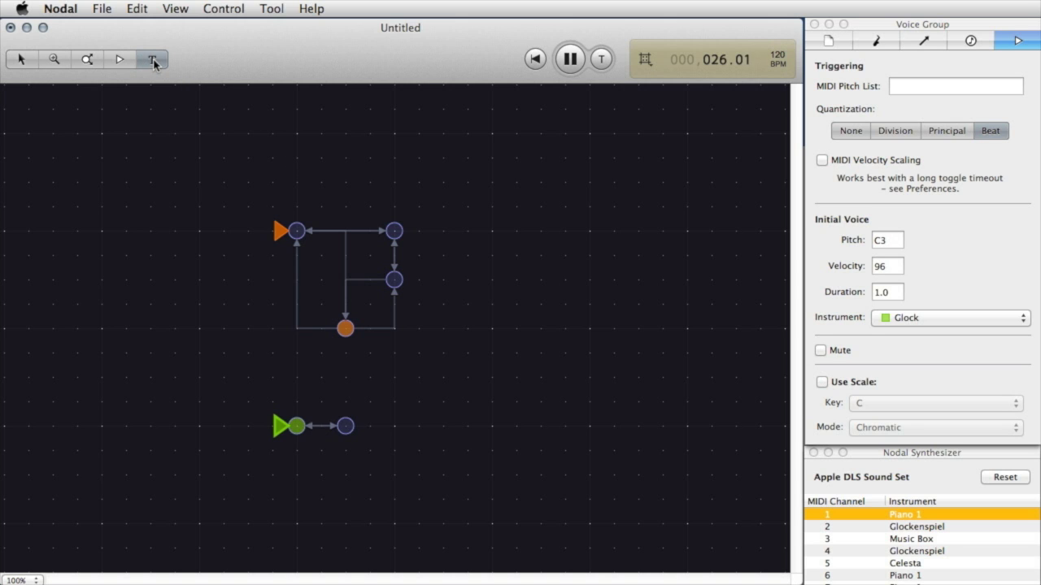
pyautogui.click(298, 149)
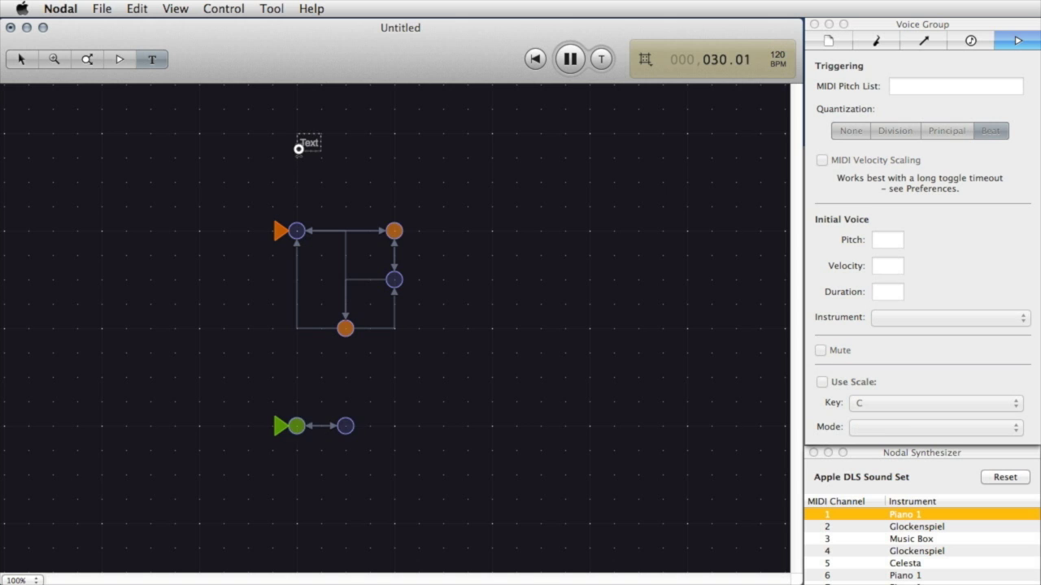
pyautogui.write('M')
pyautogui.press('Return')
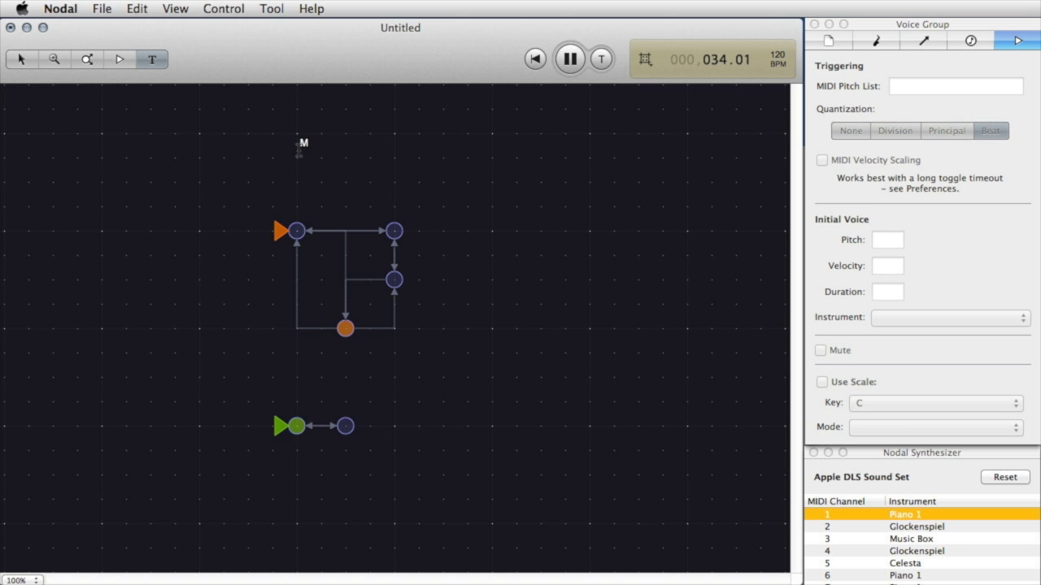
pyautogui.write('y First Nodal Com')
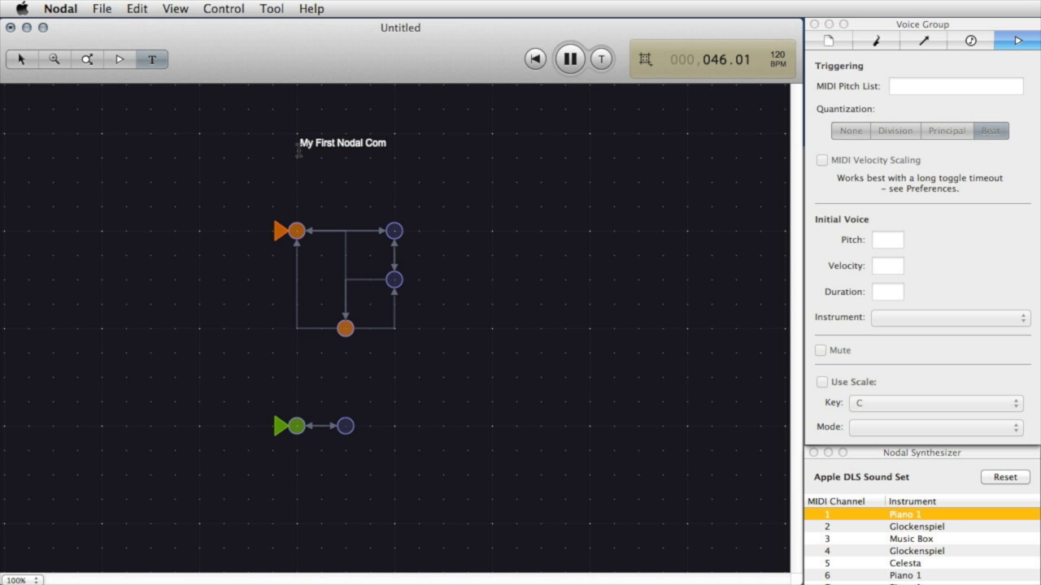
pyautogui.write('position')
pyautogui.moveTo(426, 139); pyautogui.dragTo(325, 116)
pyautogui.click(361, 143)
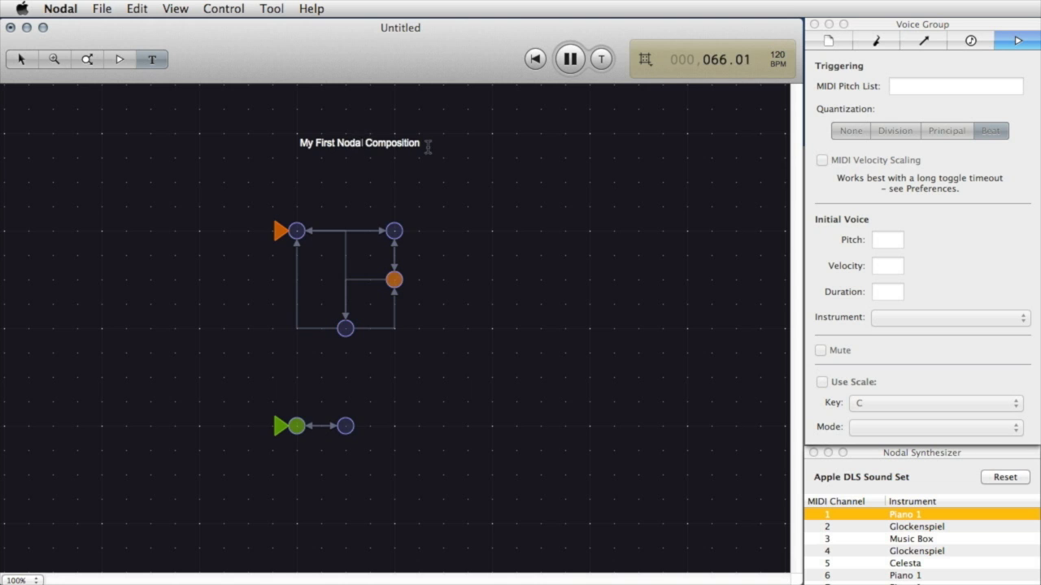
# - Set the title text's font size to 26
pyautogui.moveTo(420, 141); pyautogui.dragTo(287, 140)
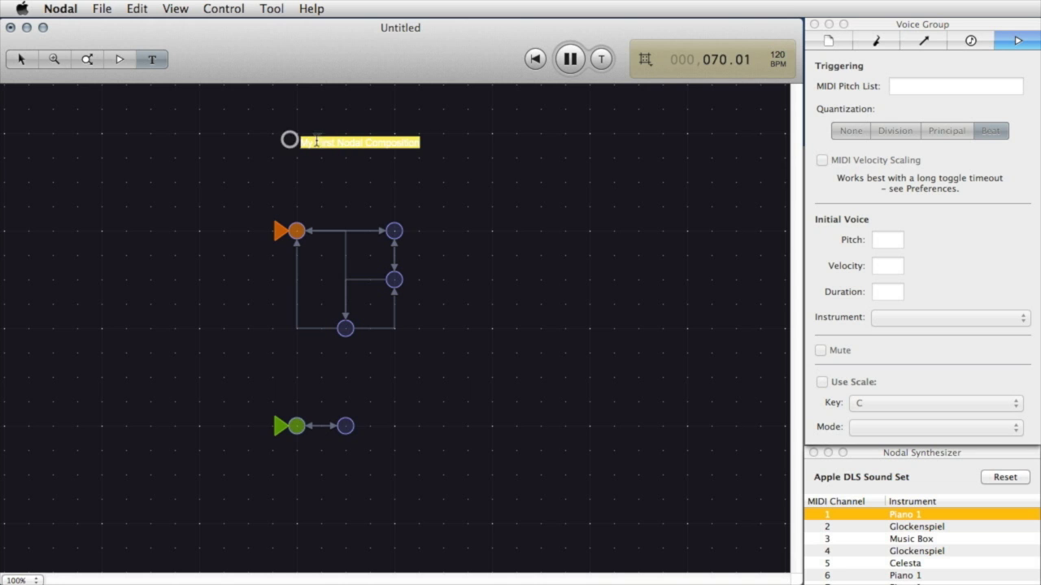
pyautogui.rightClick(351, 142)
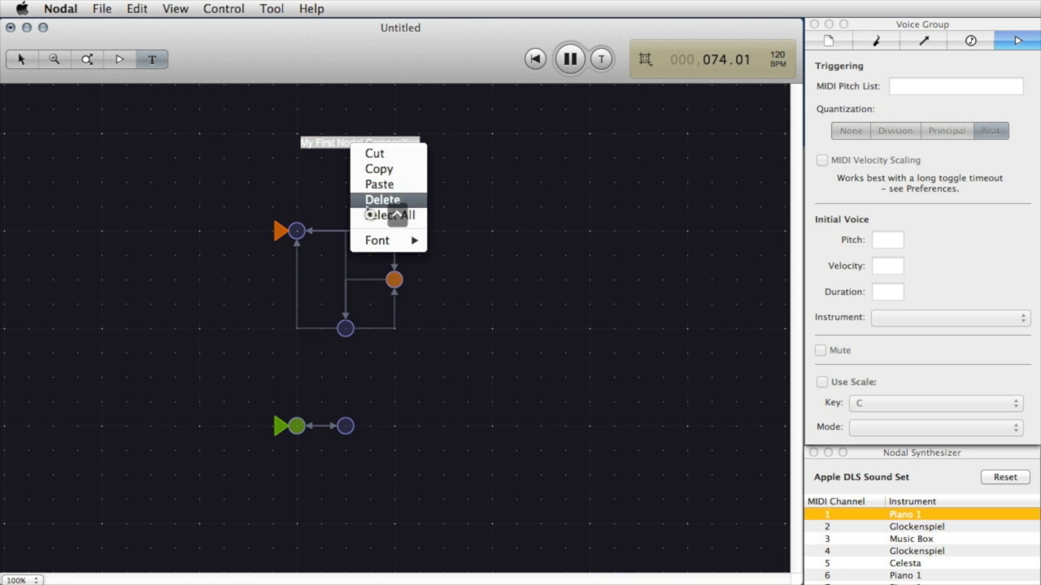
pyautogui.moveTo(382, 242)
pyautogui.moveTo(480, 259)
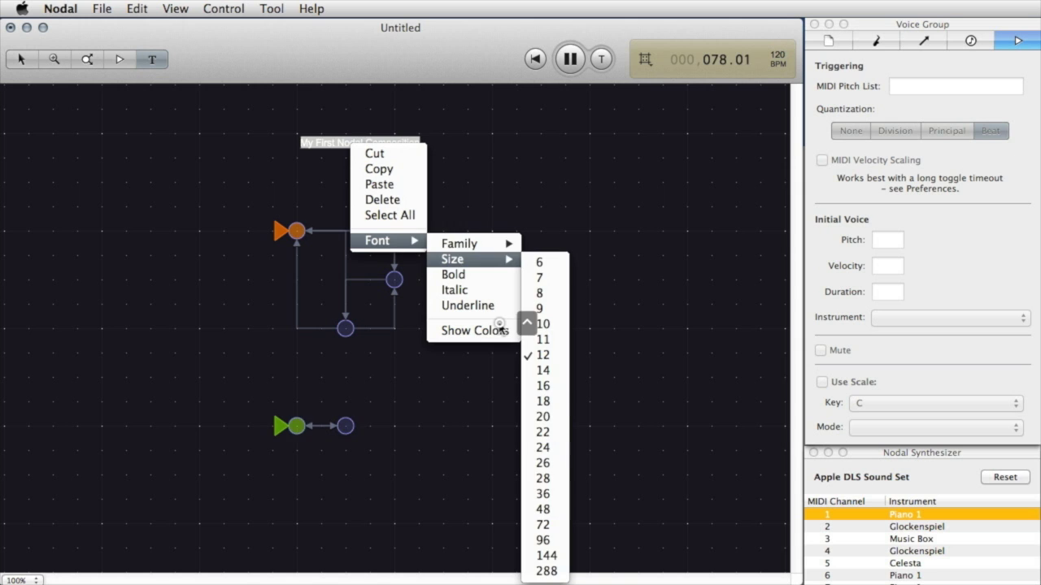
pyautogui.click(551, 463)
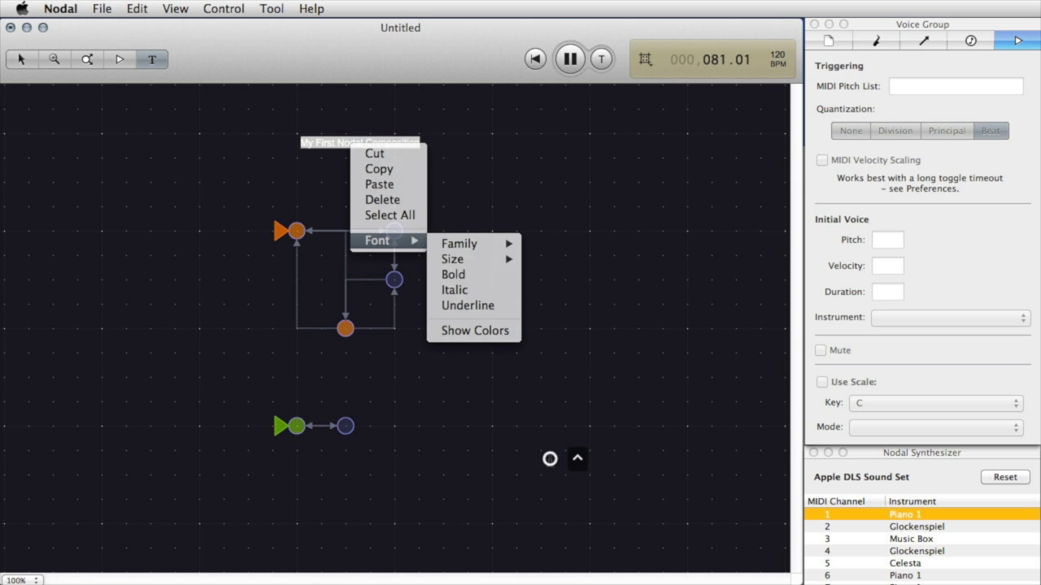
# - Move the title label down and left, just above the upper network
pyautogui.click(21, 58)
pyautogui.click(259, 194)
pyautogui.moveTo(392, 158); pyautogui.dragTo(340, 183)
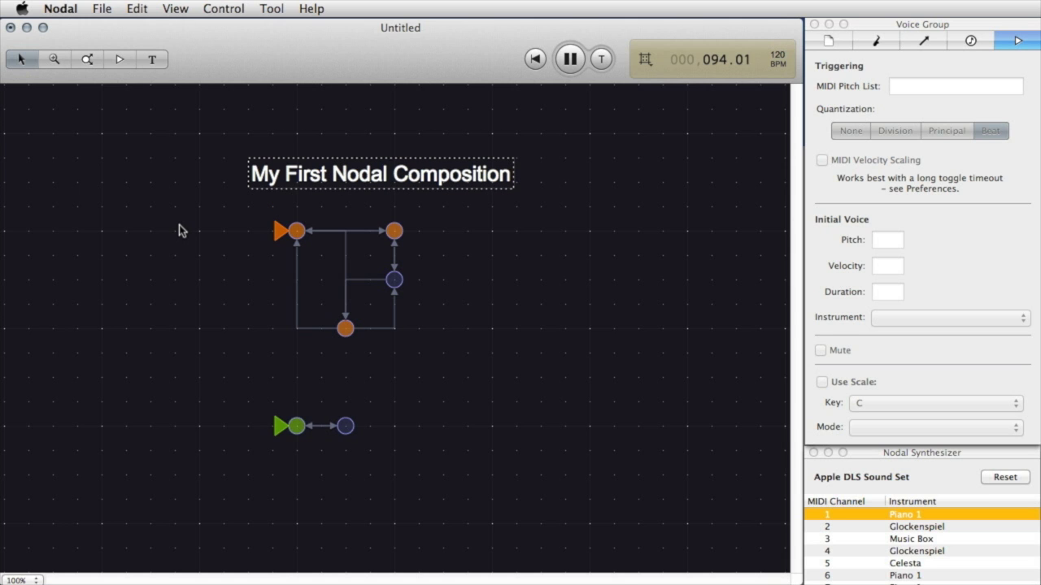